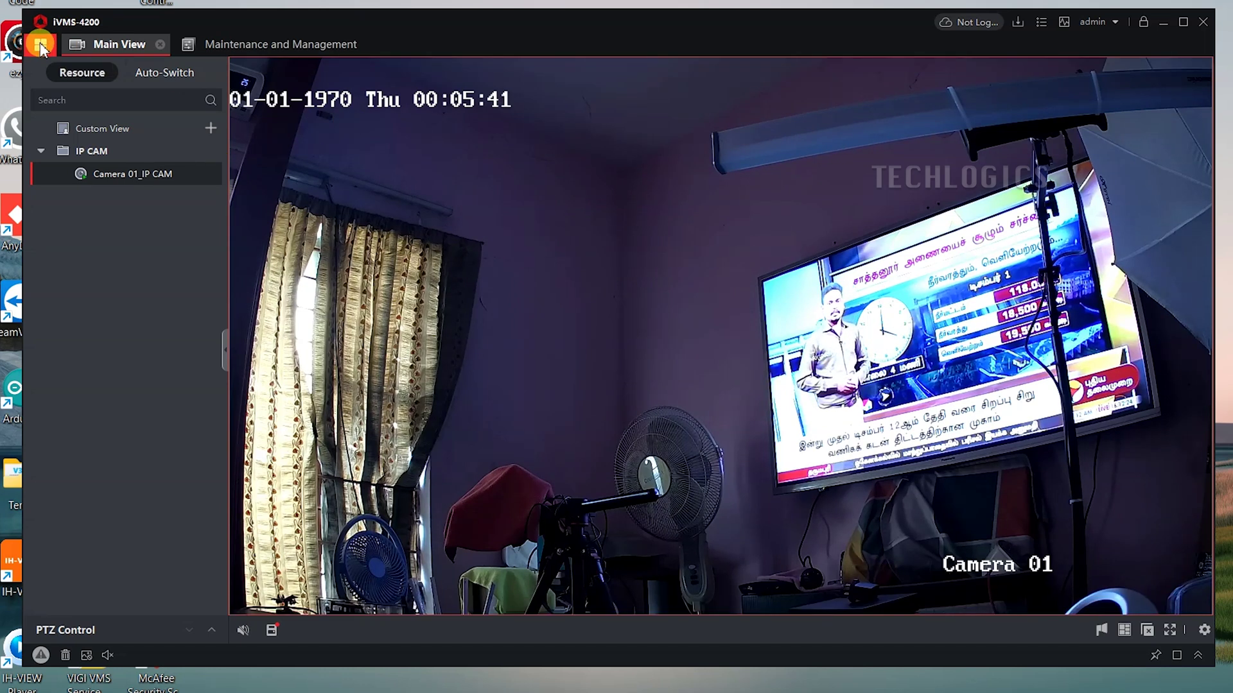
Go from the module home page to Device Management to list IP CAM as Online.
mouse_move(289, 124)
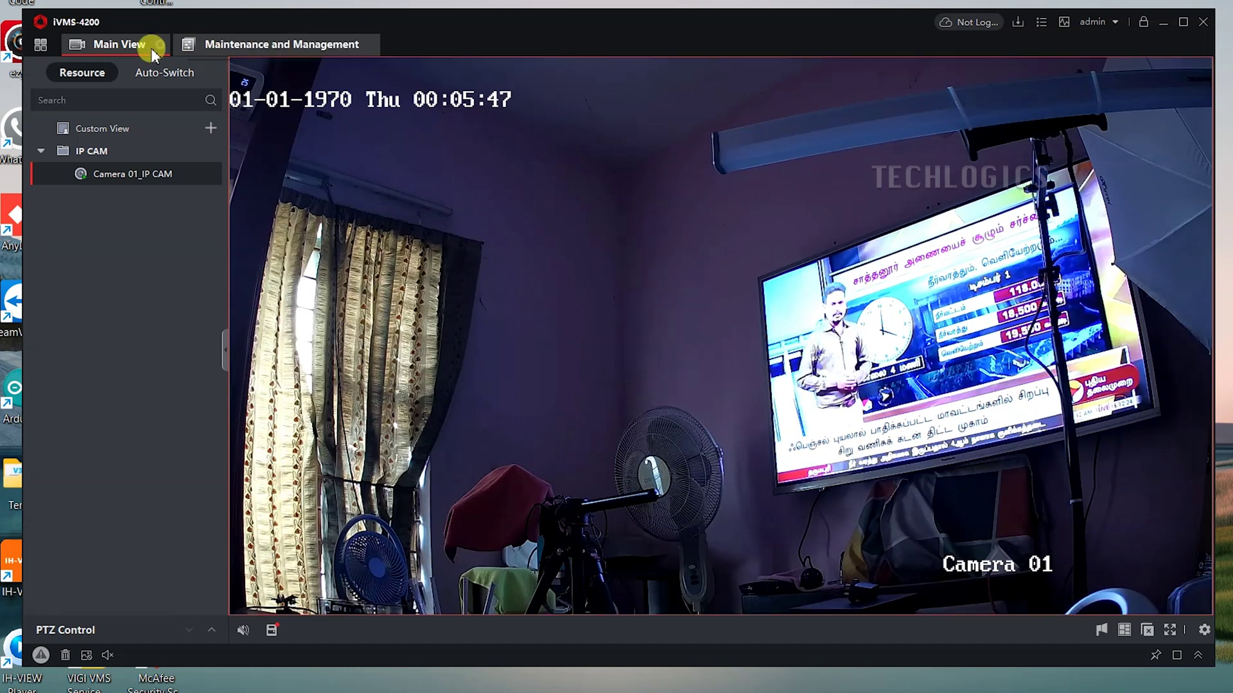
left_click(41, 46)
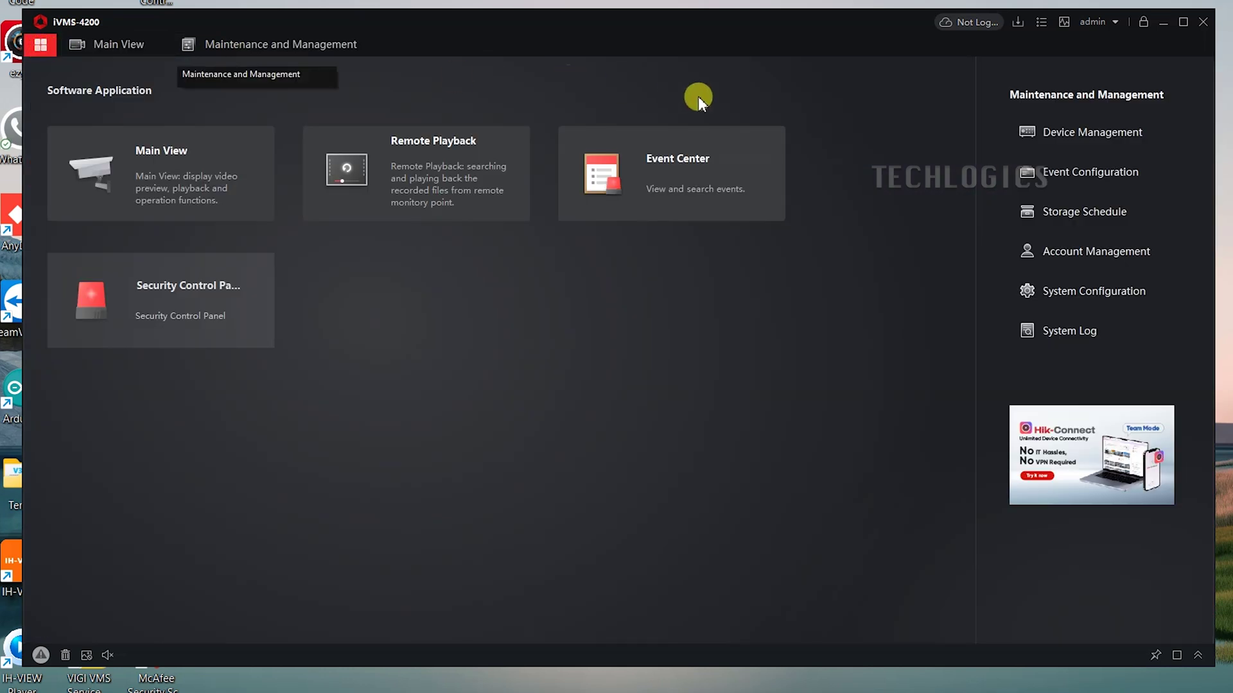
left_click(1168, 135)
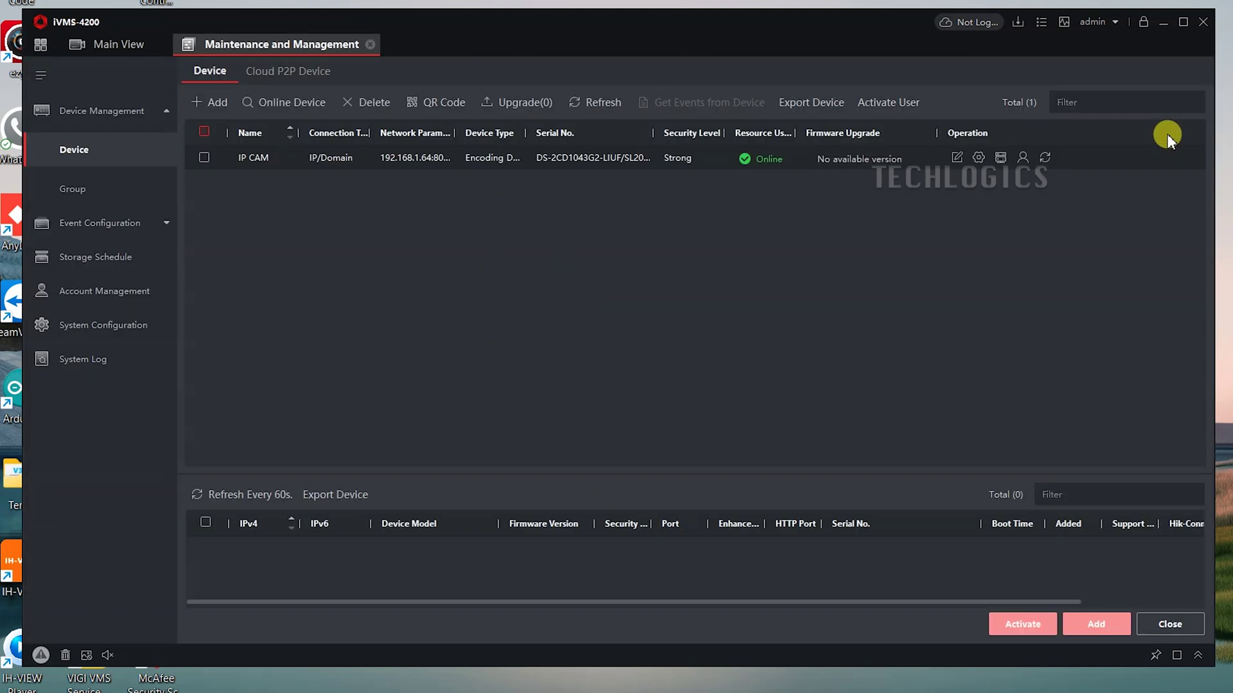
Open IP CAM's Basic Settings remote configuration from its Operation gear icon.
left_click(980, 161)
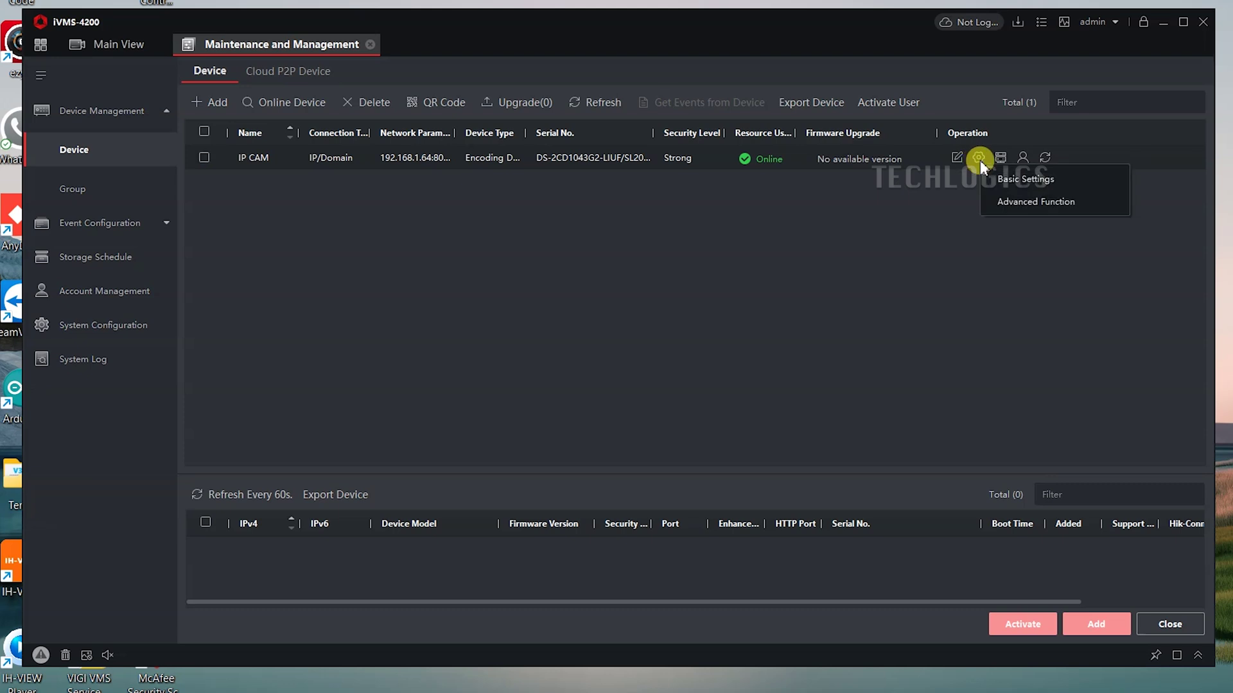
left_click(1080, 178)
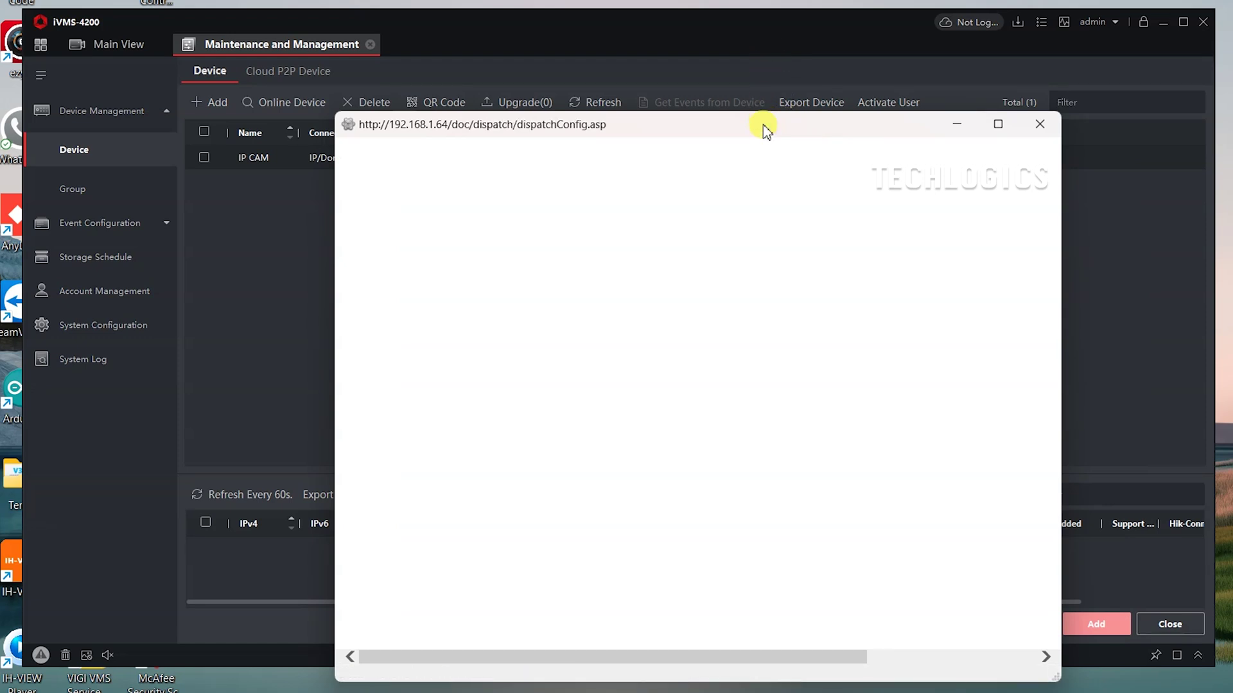
Move the camera's Configuration window up and widen it on both sides.
left_click_drag(764, 128, 711, 63)
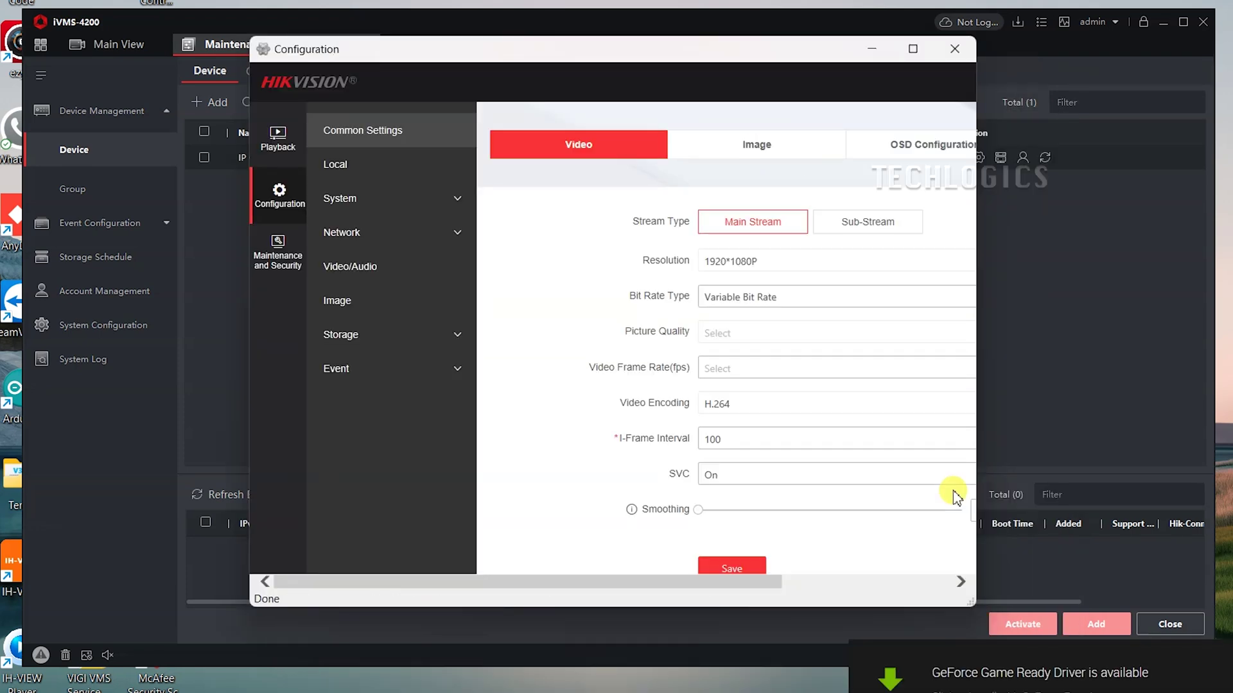
left_click_drag(976, 498, 1184, 385)
left_click_drag(250, 303, 46, 311)
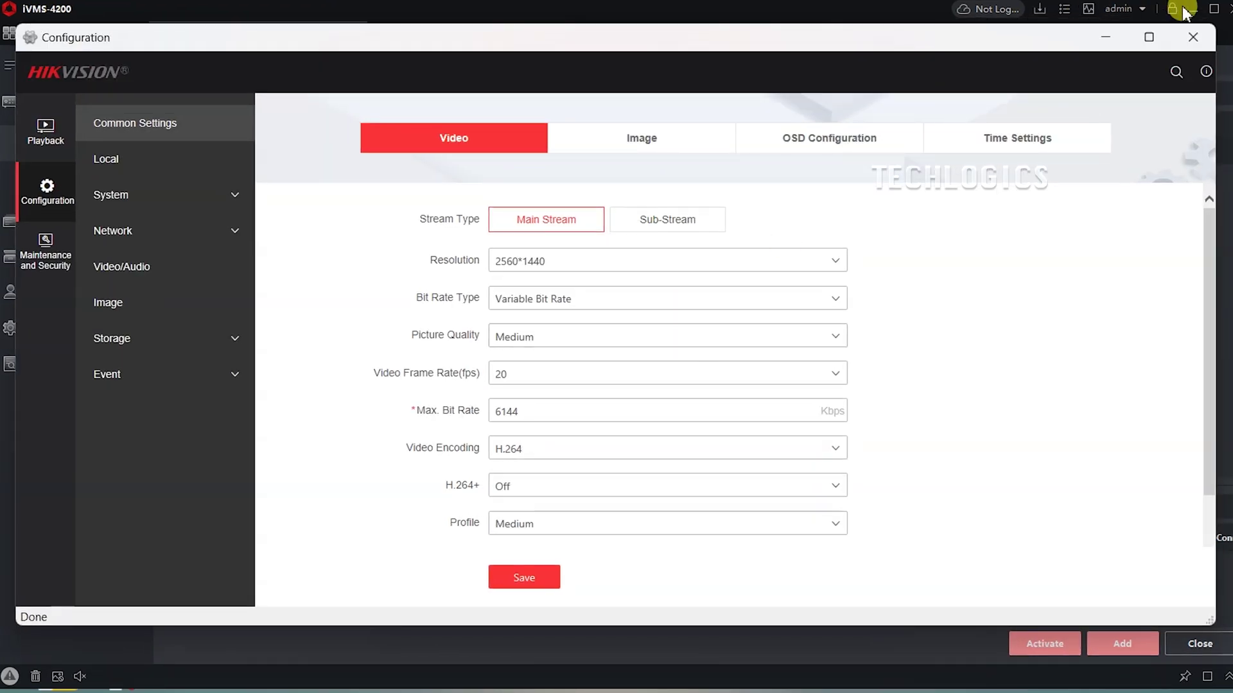
Minimise the main iVMS-4200 window and show the camera's Image settings.
left_click(1163, 22)
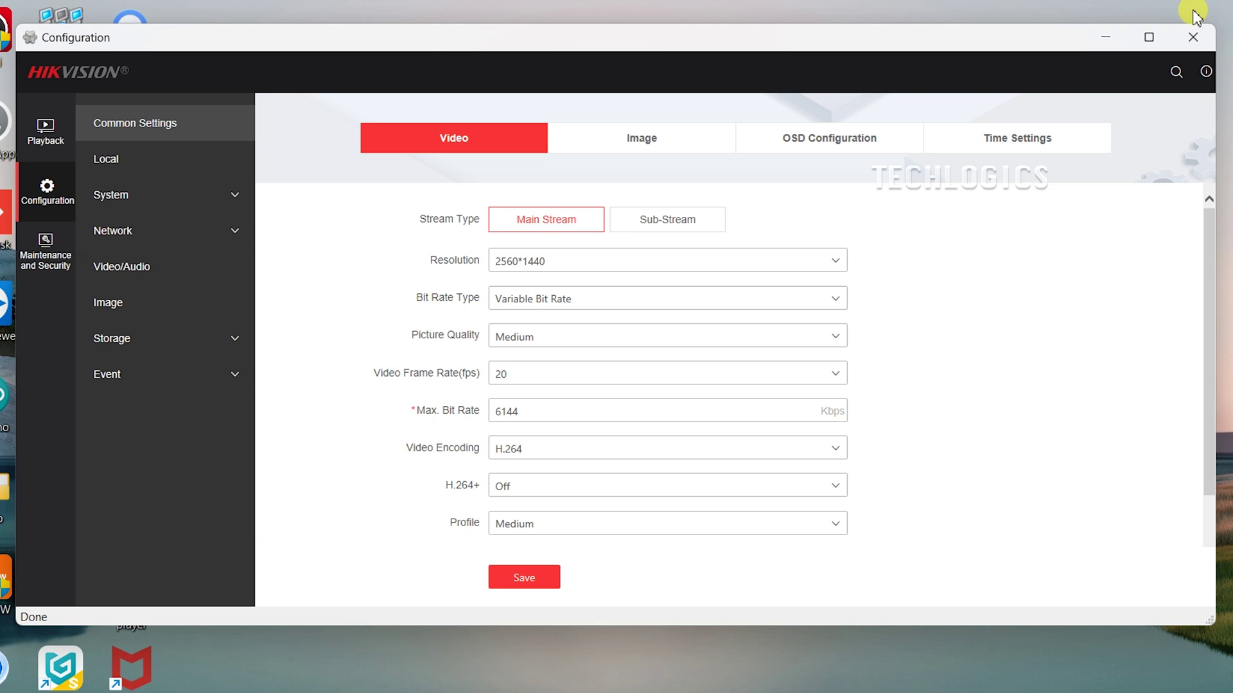
mouse_move(765, 49)
left_mouse_down()
mouse_move(765, 37)
mouse_move(764, 63)
left_mouse_up()
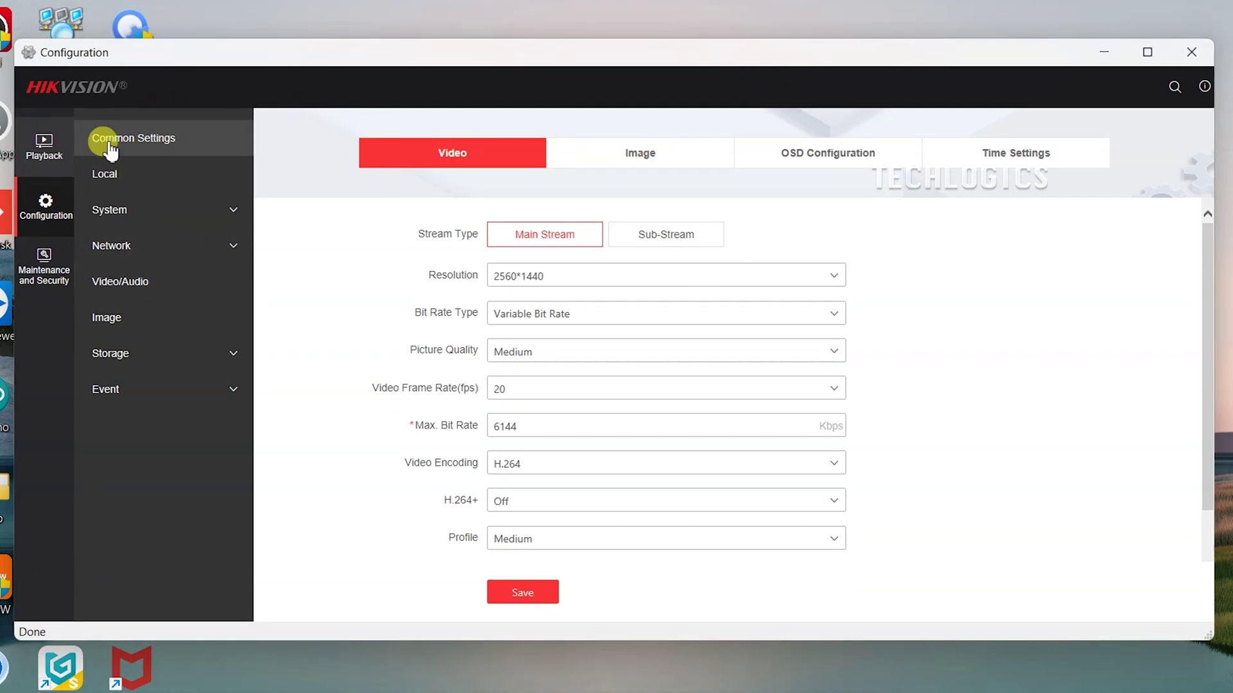
left_click(587, 161)
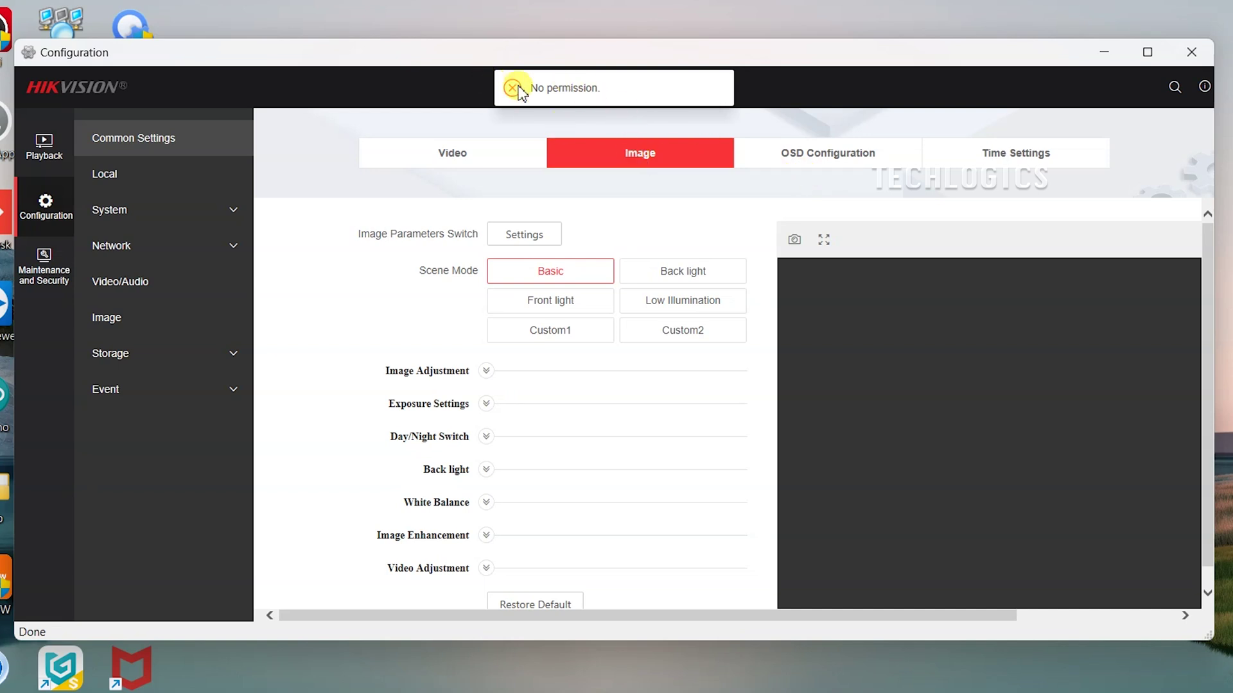
Sync the camera clock to the computer time (2024-12-06) in Time Settings and save.
left_click(797, 162)
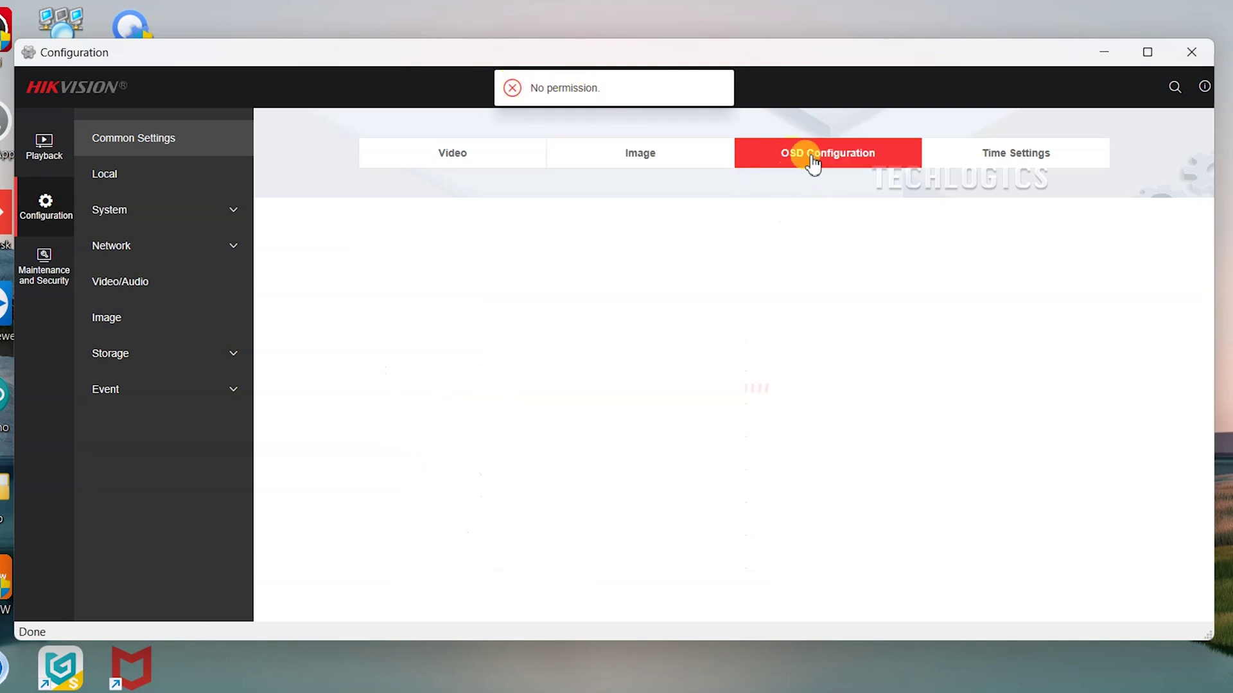
left_click(984, 156)
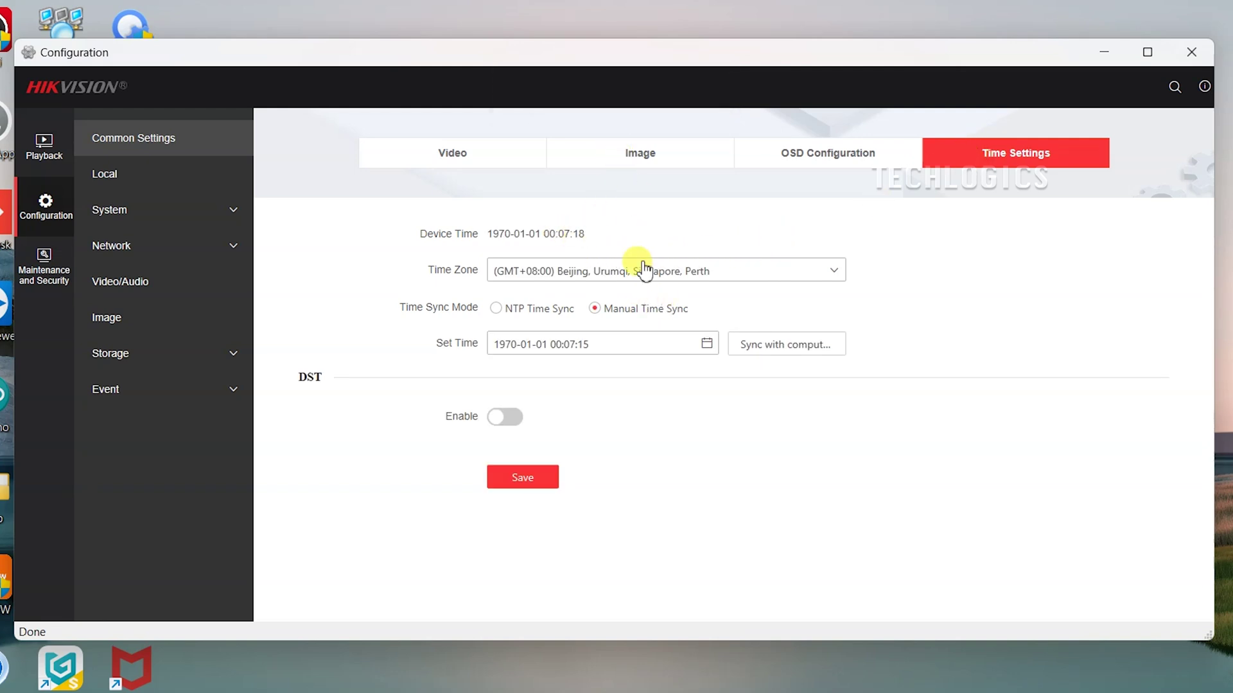
left_click(792, 347)
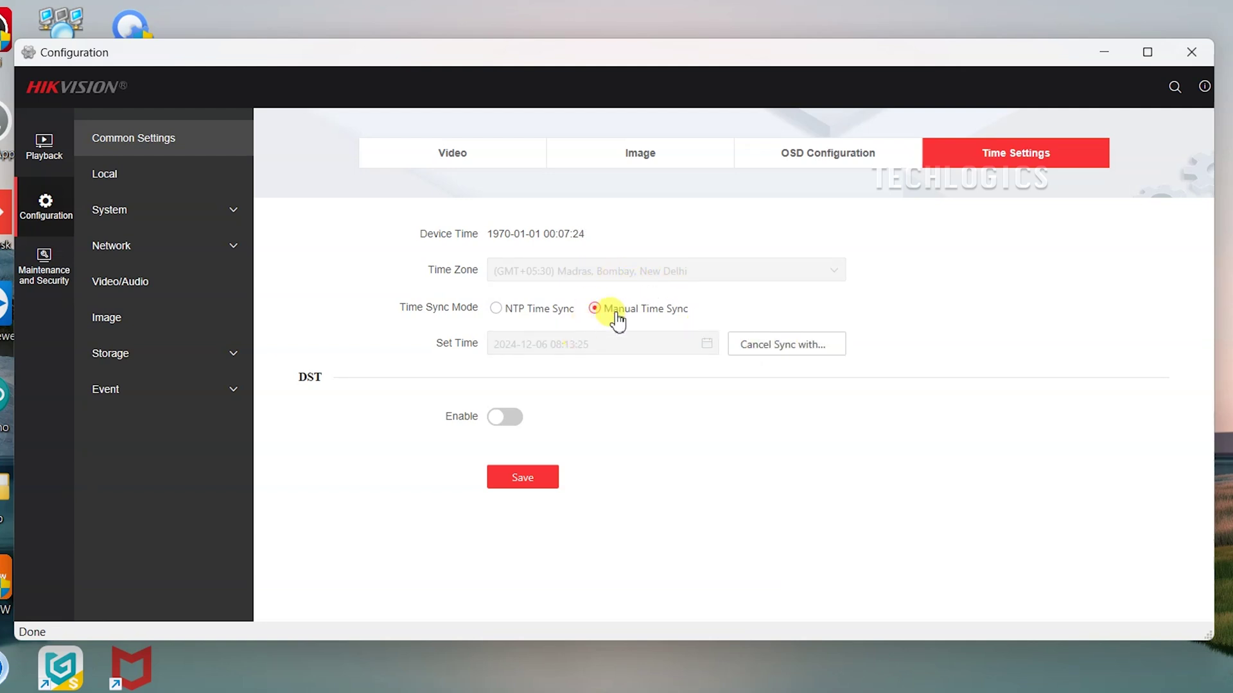
left_click(533, 483)
Show Local settings (TCP, Balanced performance, 512M video size) and expand the Storage section.
left_click(146, 178)
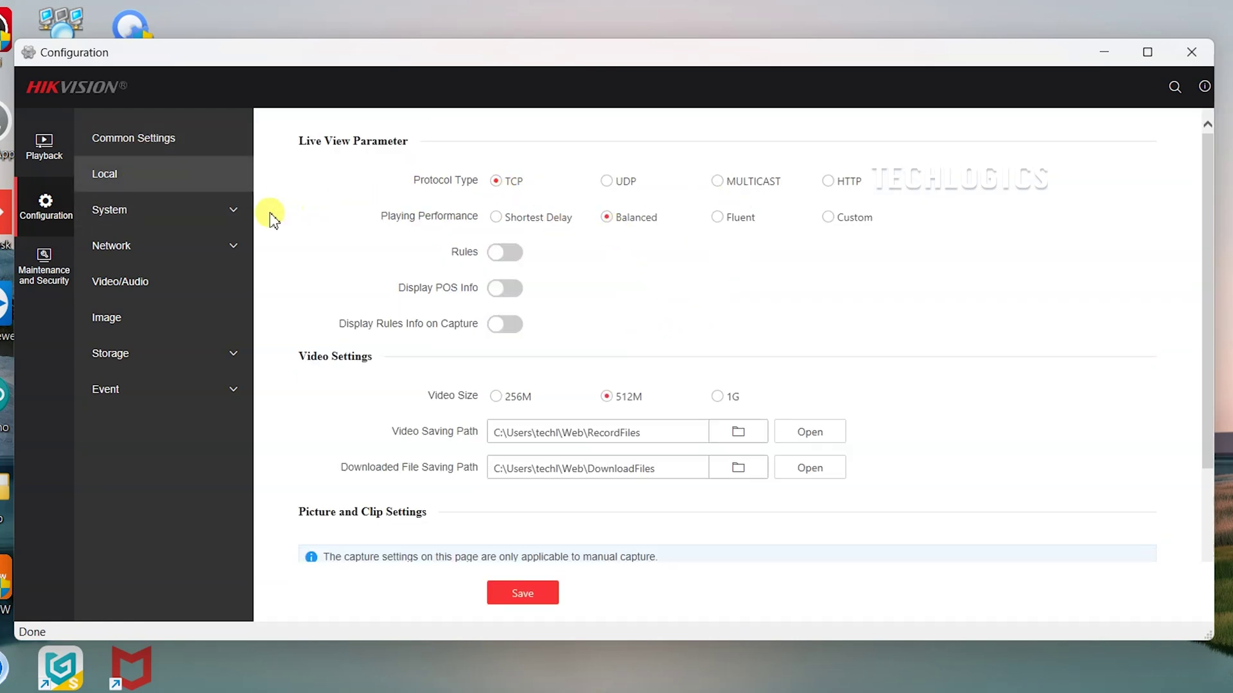
left_click(190, 363)
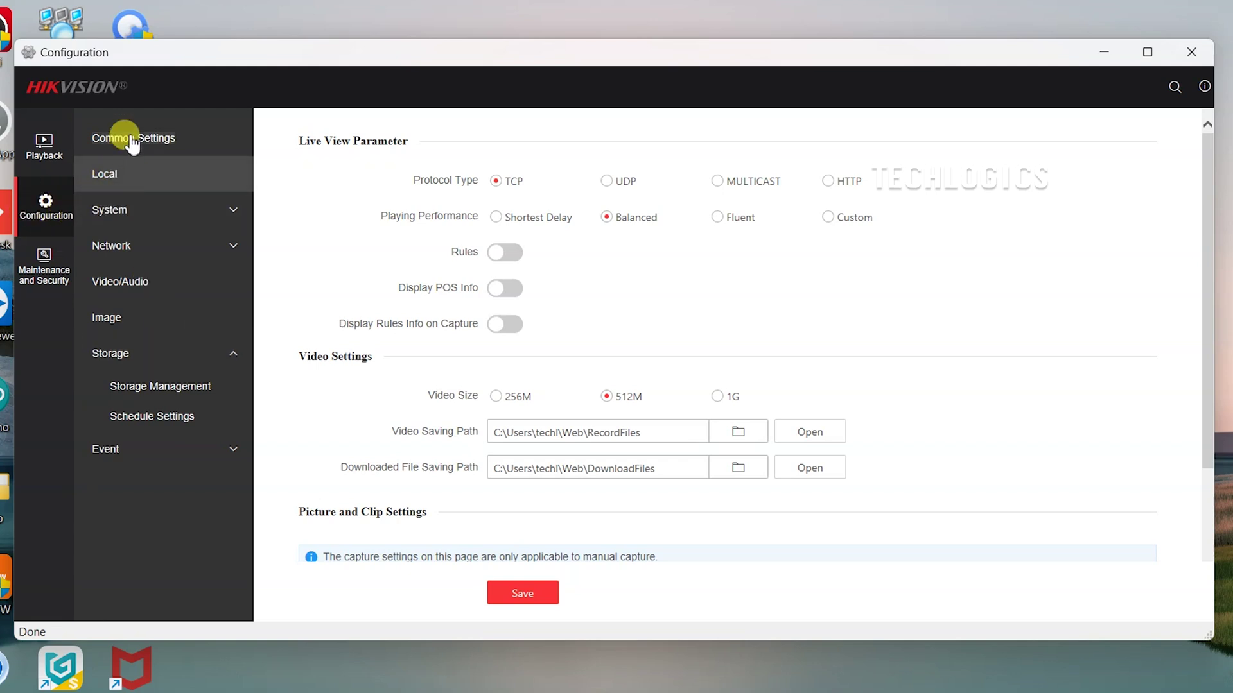
Format disk 1 in Storage Management, leaving it Normal with 58.75GB of 59.45GB free.
left_click(178, 390)
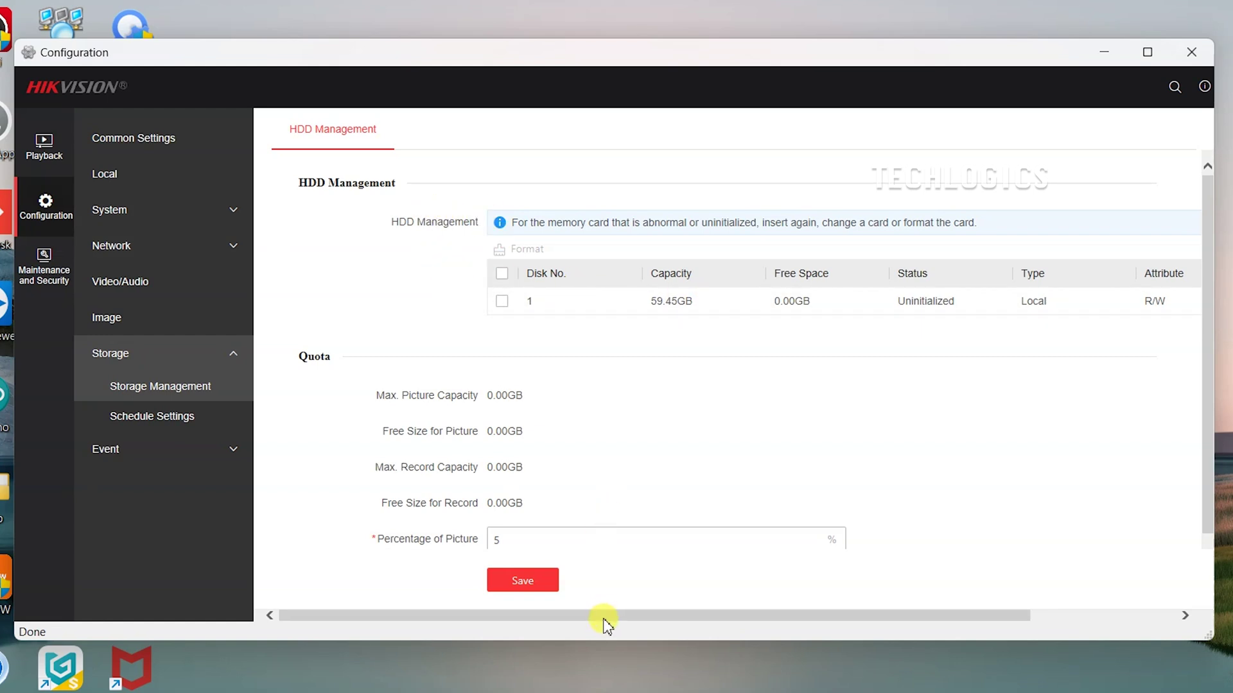
mouse_move(603, 621)
left_mouse_down()
mouse_move(784, 627)
mouse_move(600, 623)
left_mouse_up()
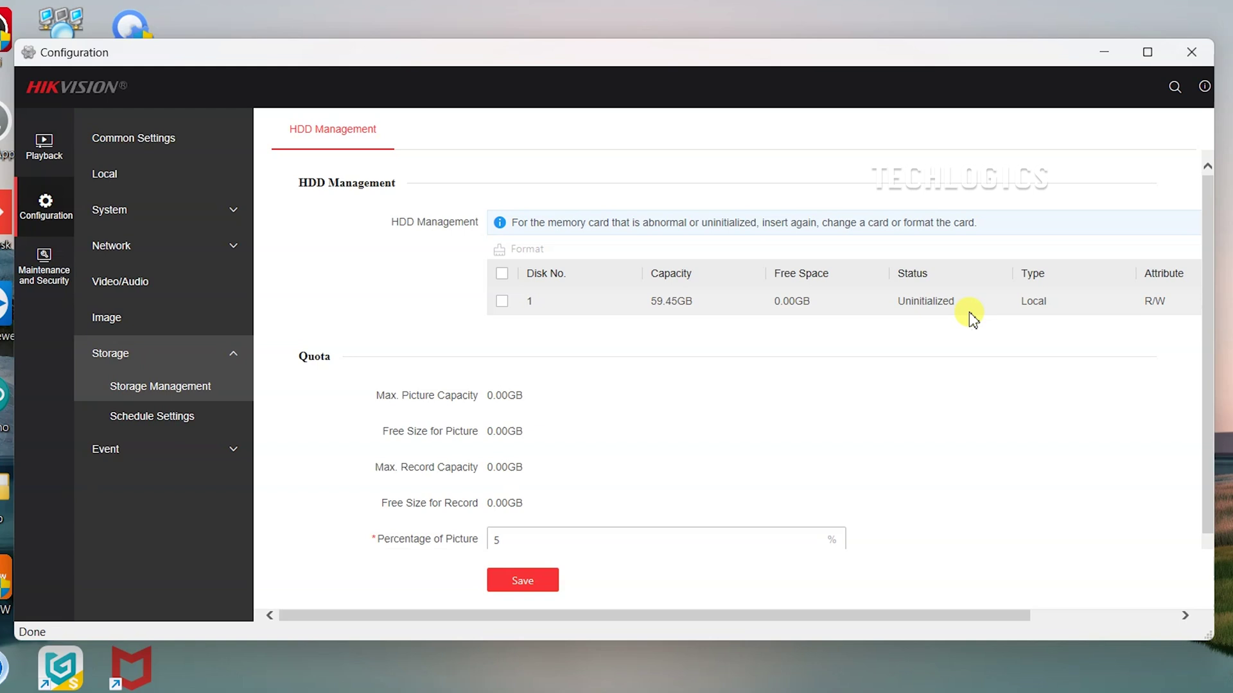
left_click(502, 301)
left_click(539, 259)
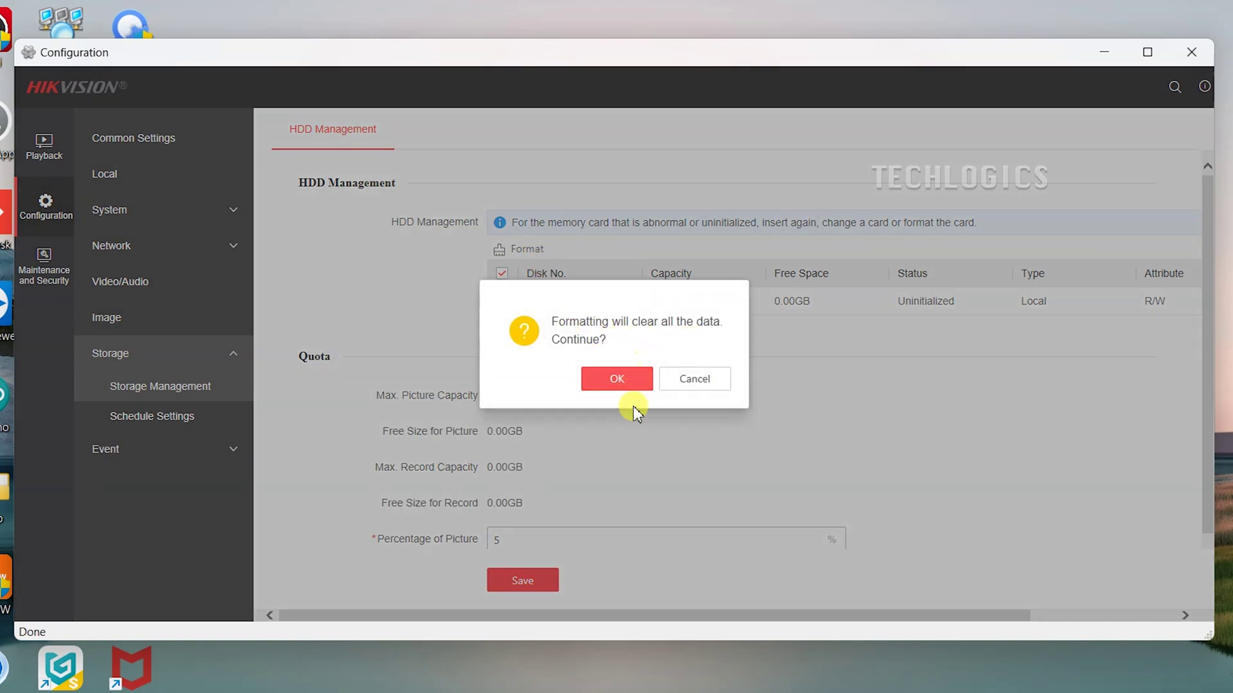
left_click(618, 379)
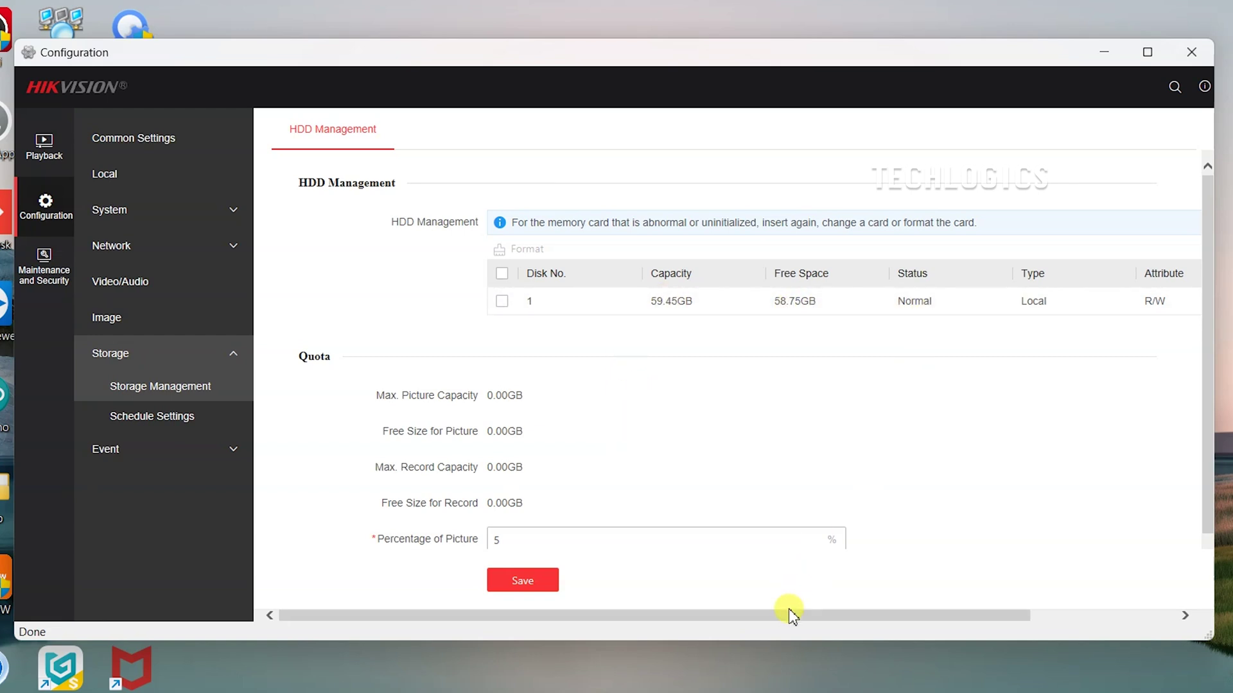
left_click_drag(793, 616, 724, 608)
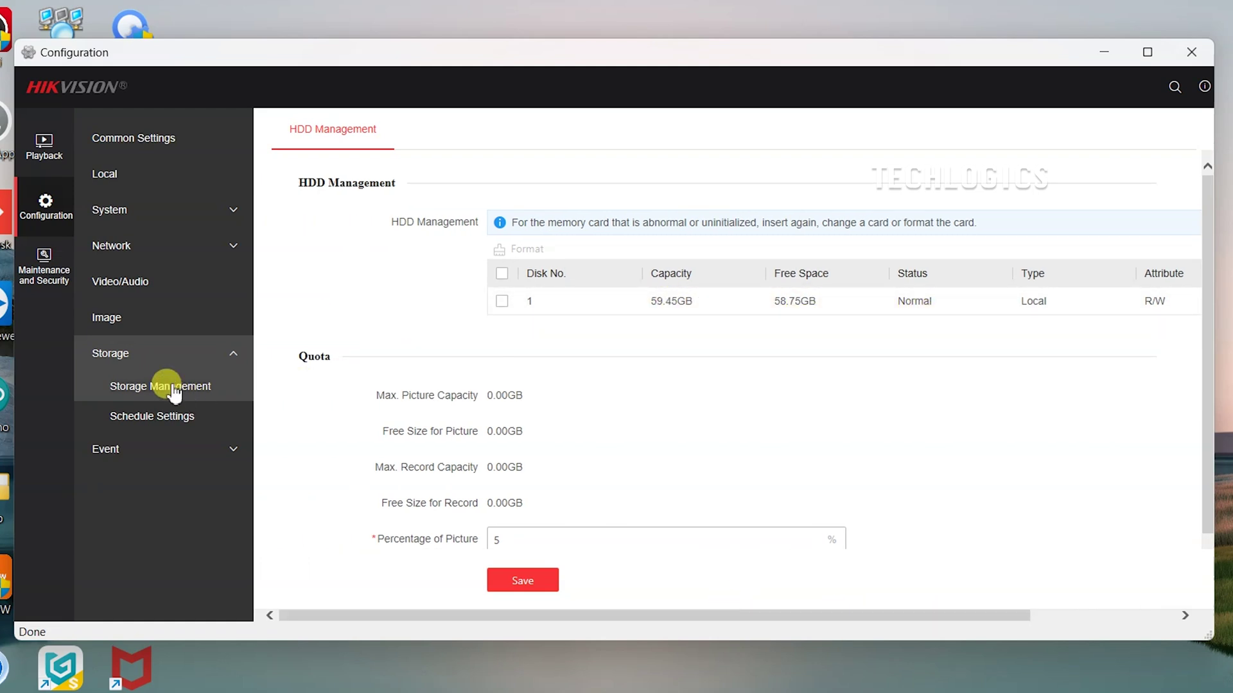
Open Schedule Settings, try the Continuous, Motion and Event record types, then view Picture Capture.
left_click(172, 425)
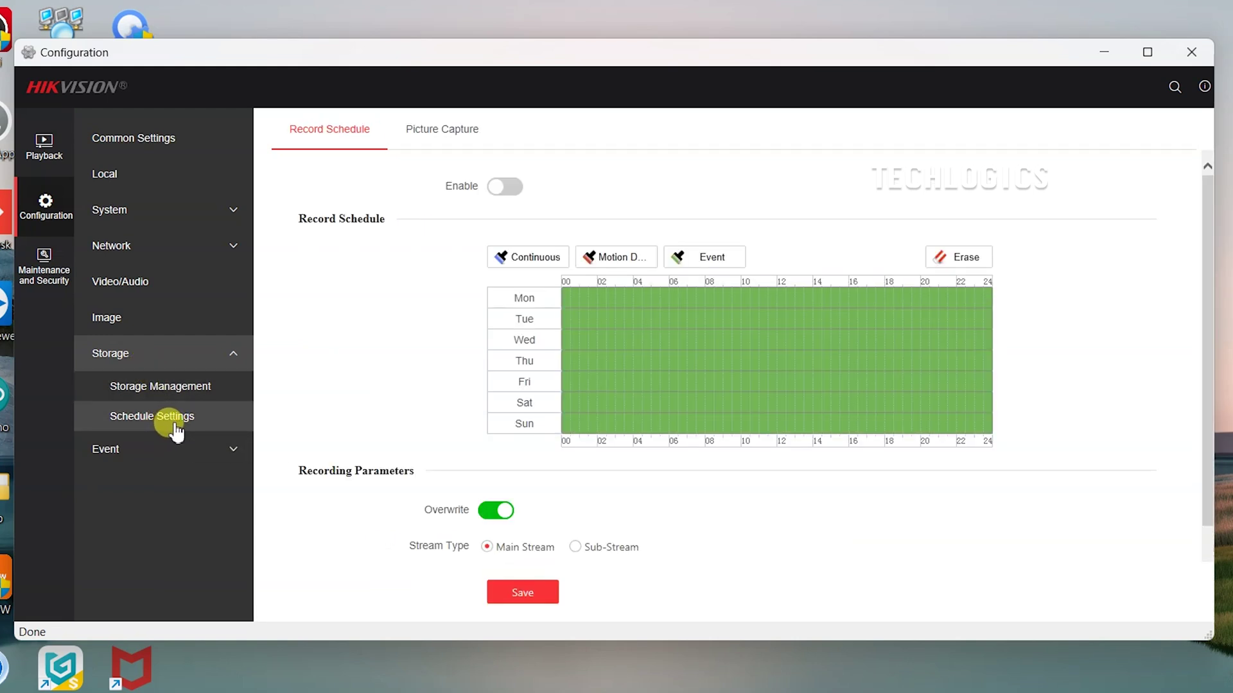
left_click(547, 263)
left_click(591, 259)
left_click(538, 262)
left_click(626, 263)
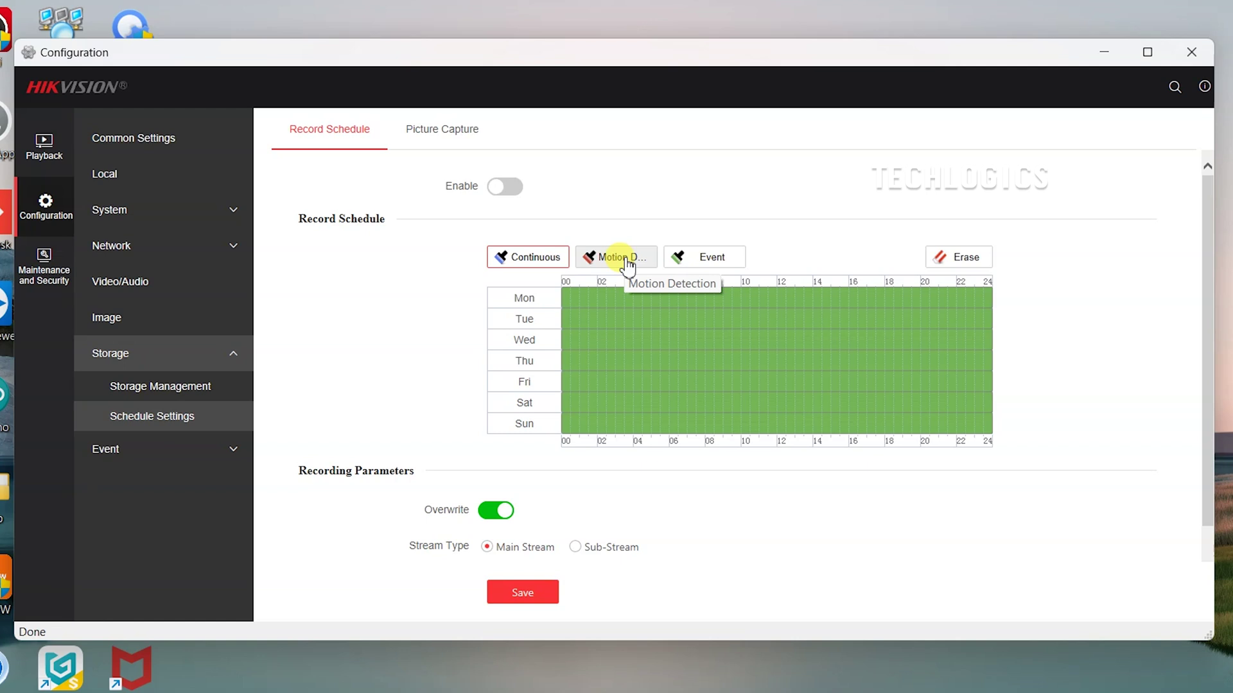
left_click(702, 260)
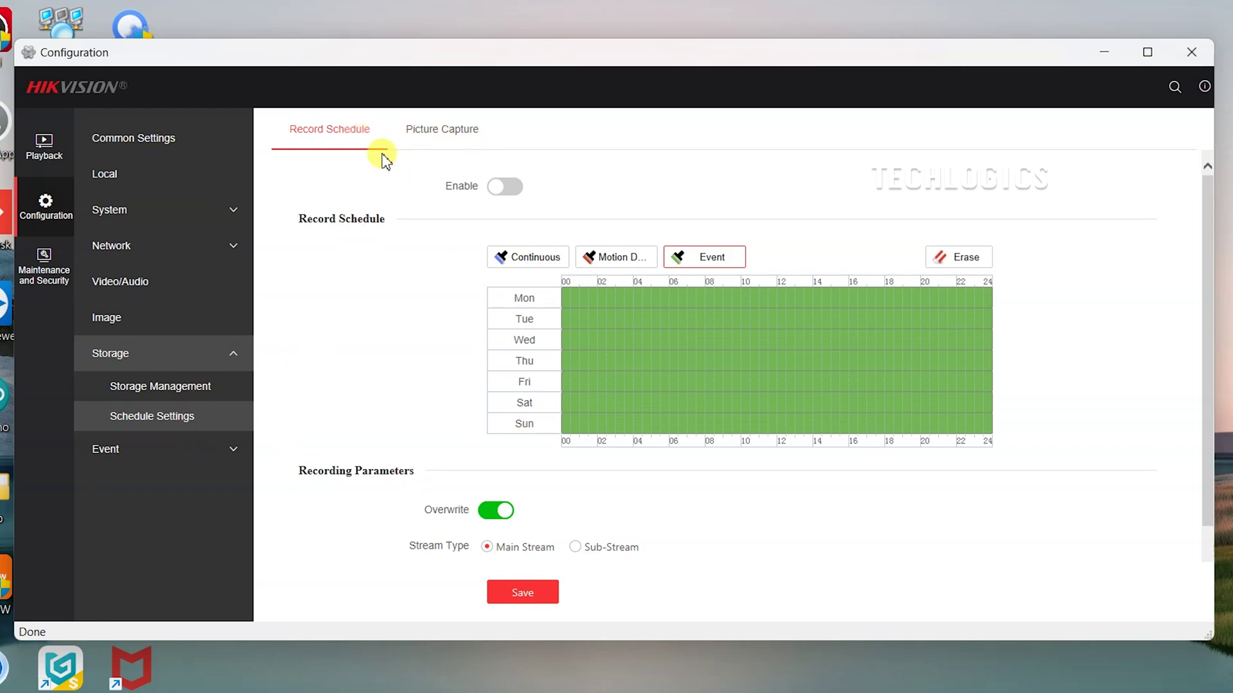
left_click(445, 139)
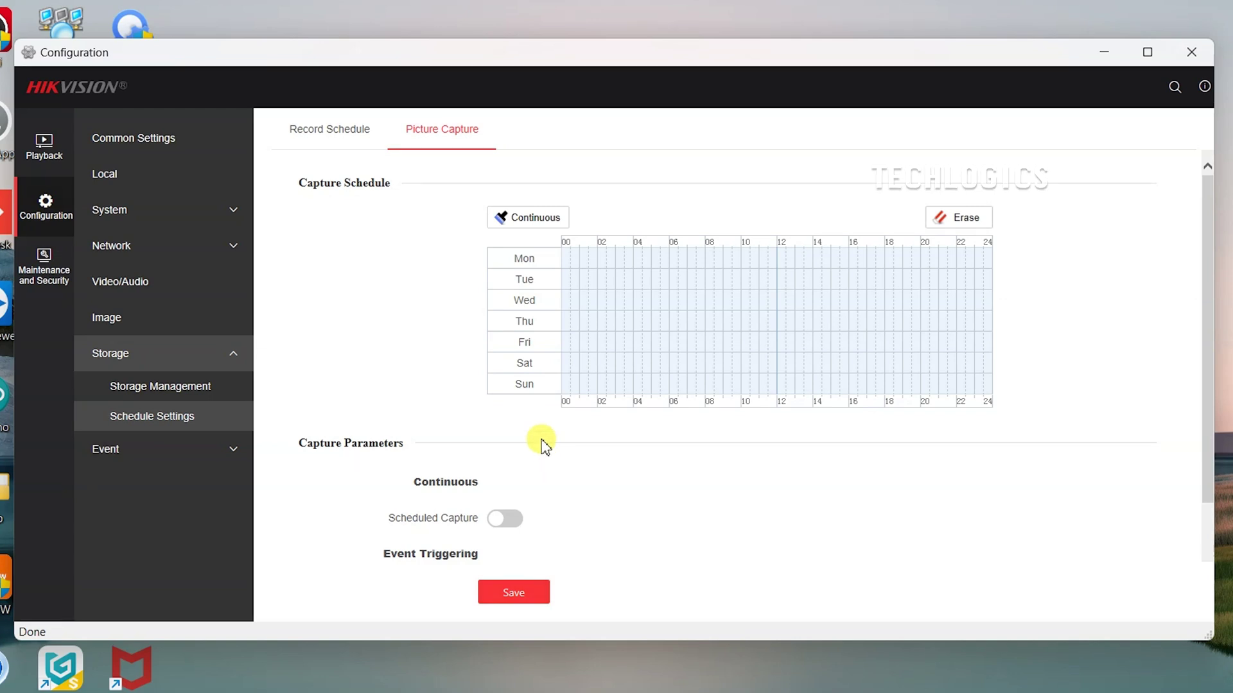
Enable the Record Schedule and paint Monday–Friday and Sunday as 00–24 continuous recording.
left_click(347, 136)
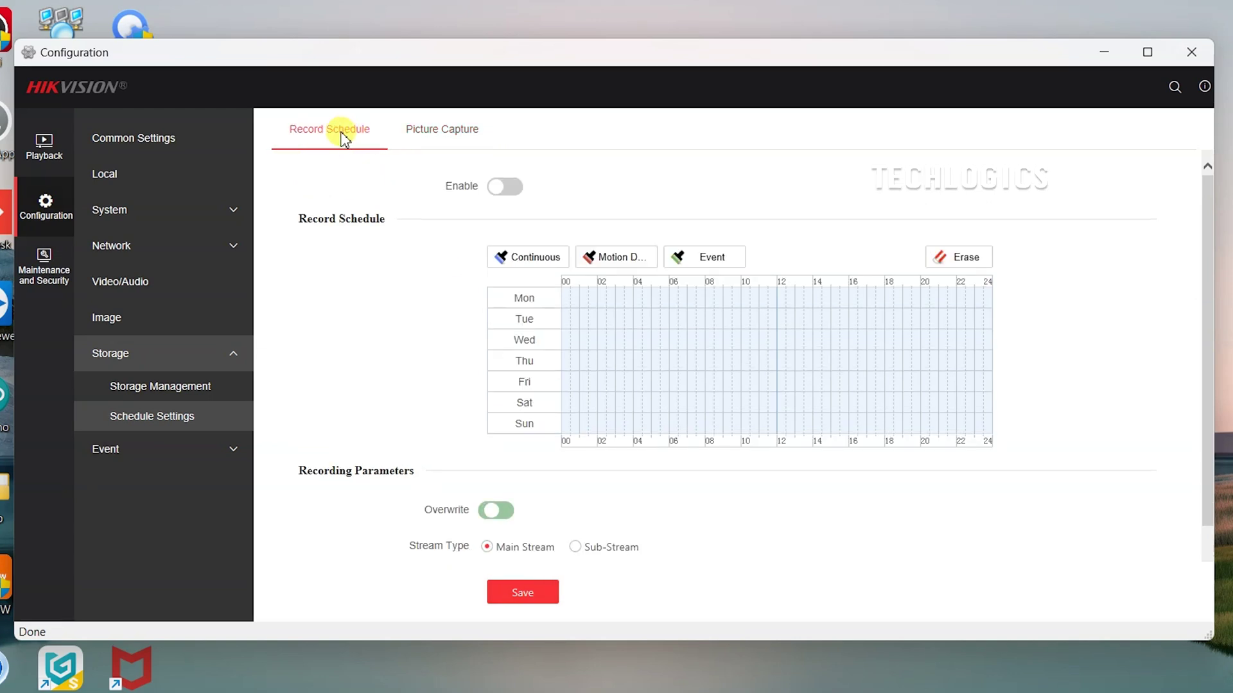
left_click(513, 201)
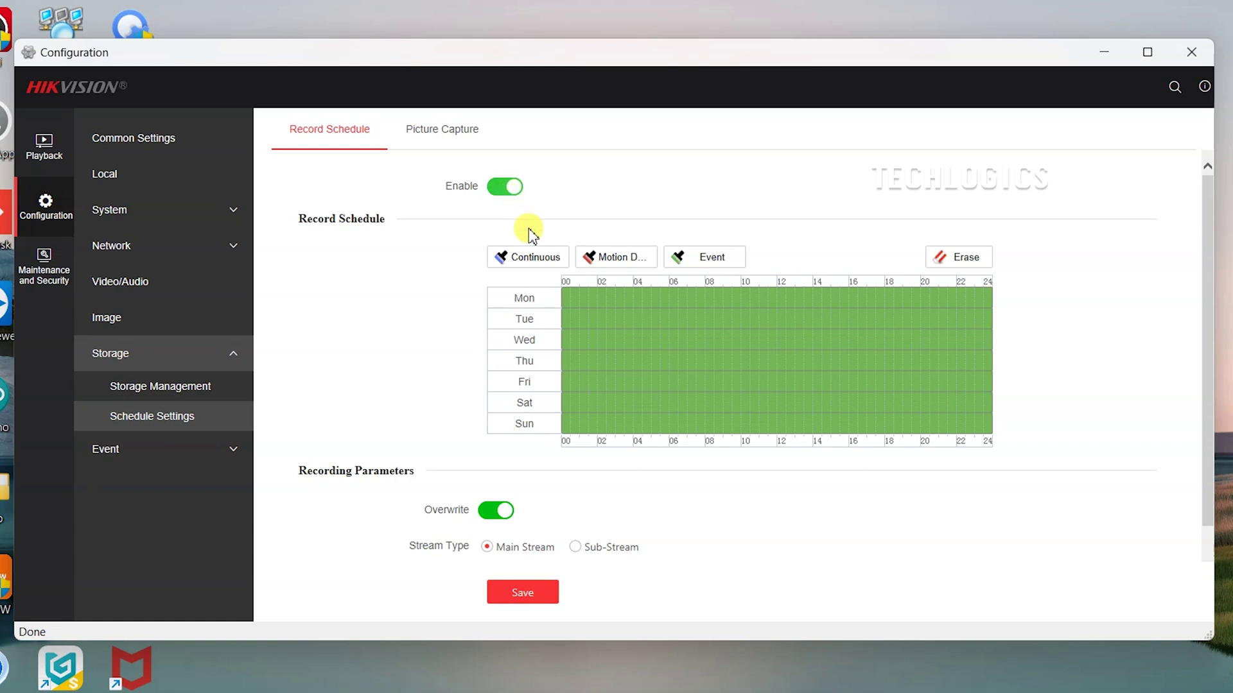
left_click(538, 260)
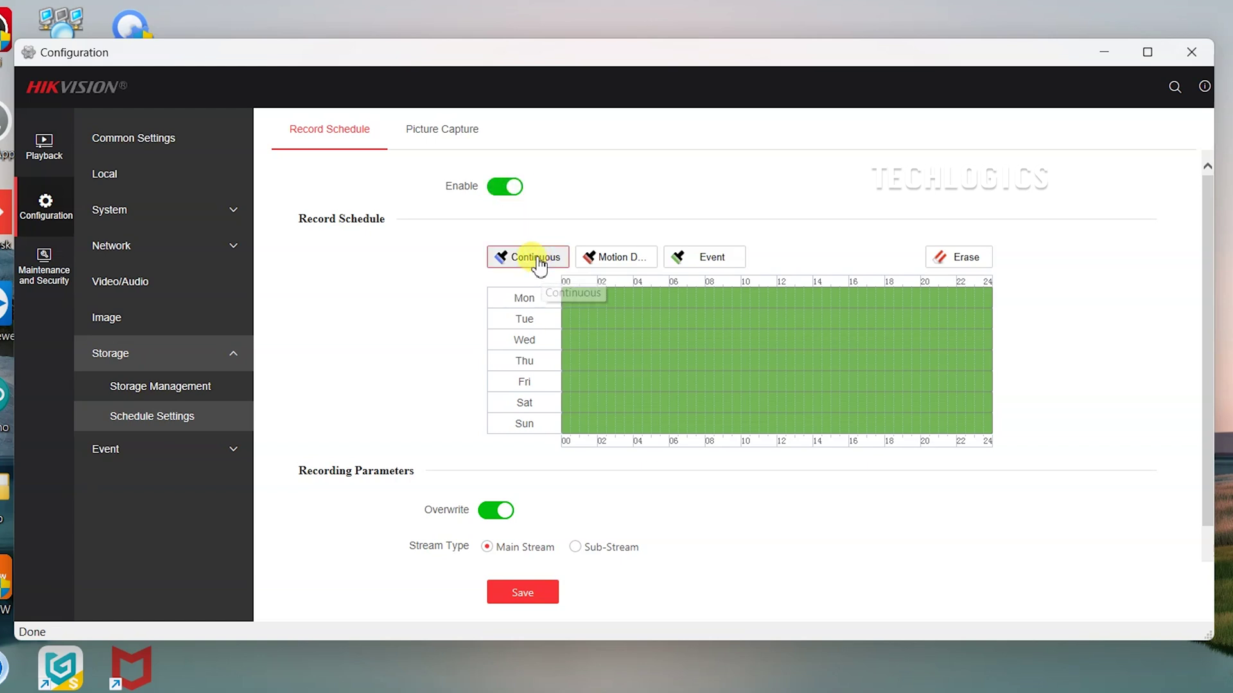
left_click_drag(569, 299, 1027, 299)
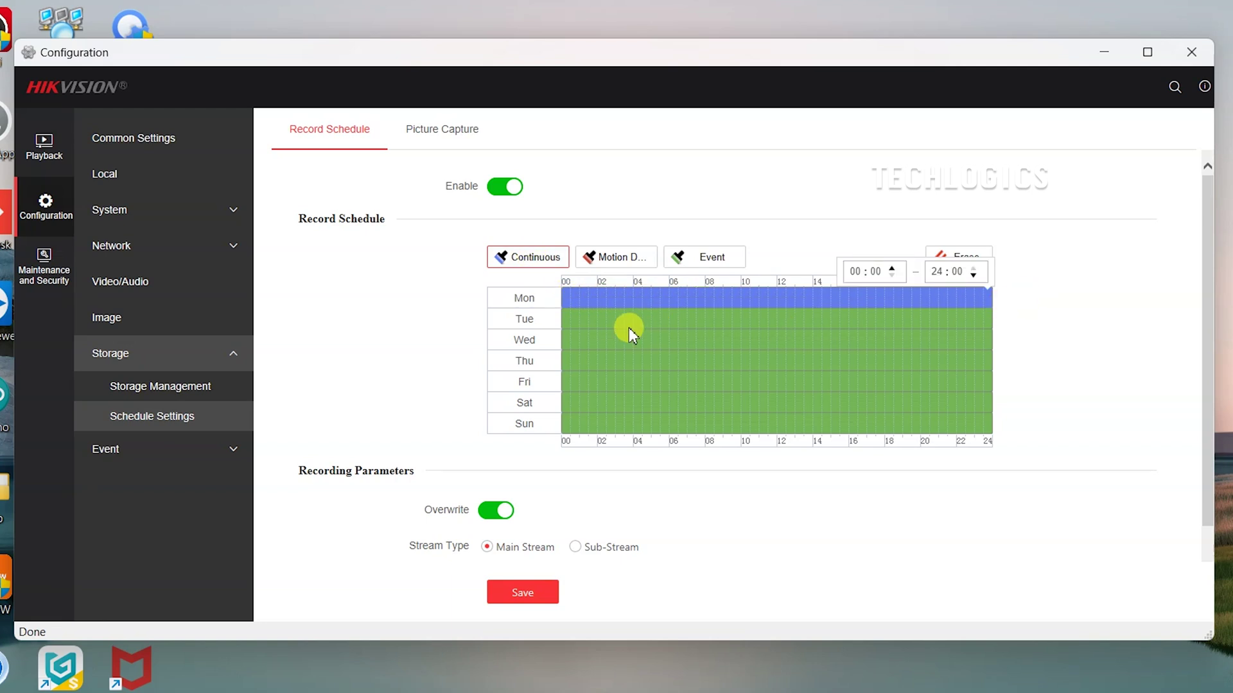
left_click_drag(919, 317, 1007, 322)
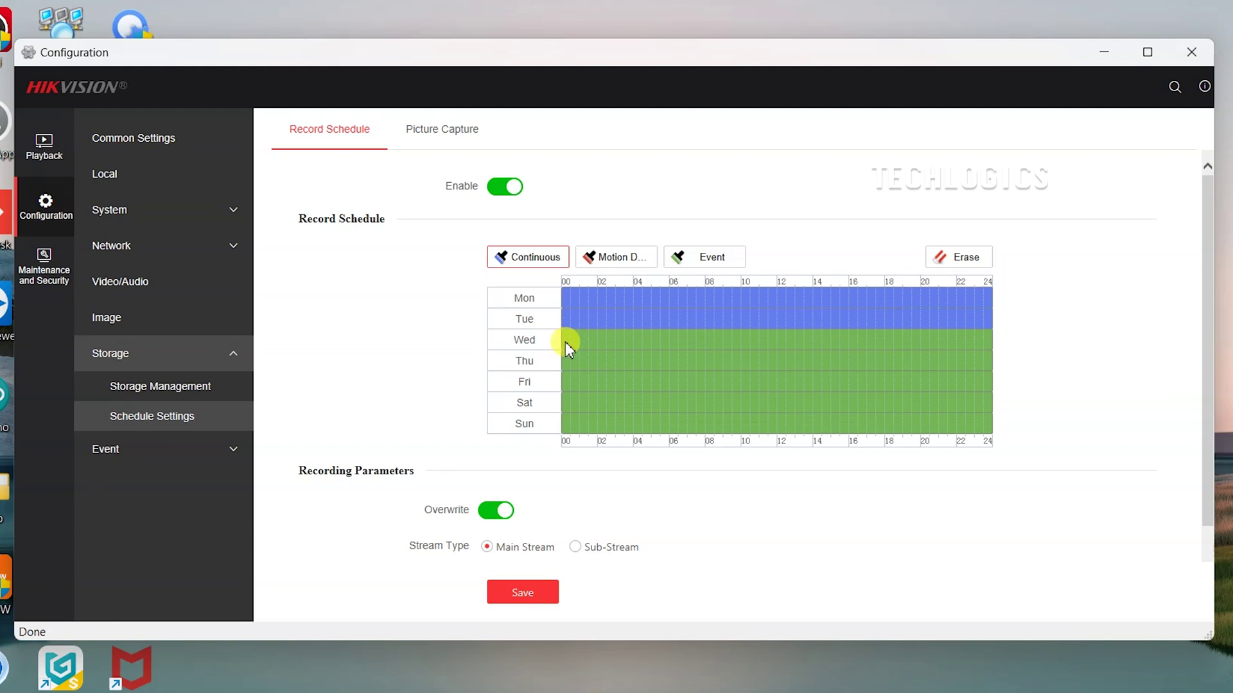
left_click_drag(873, 345, 1006, 349)
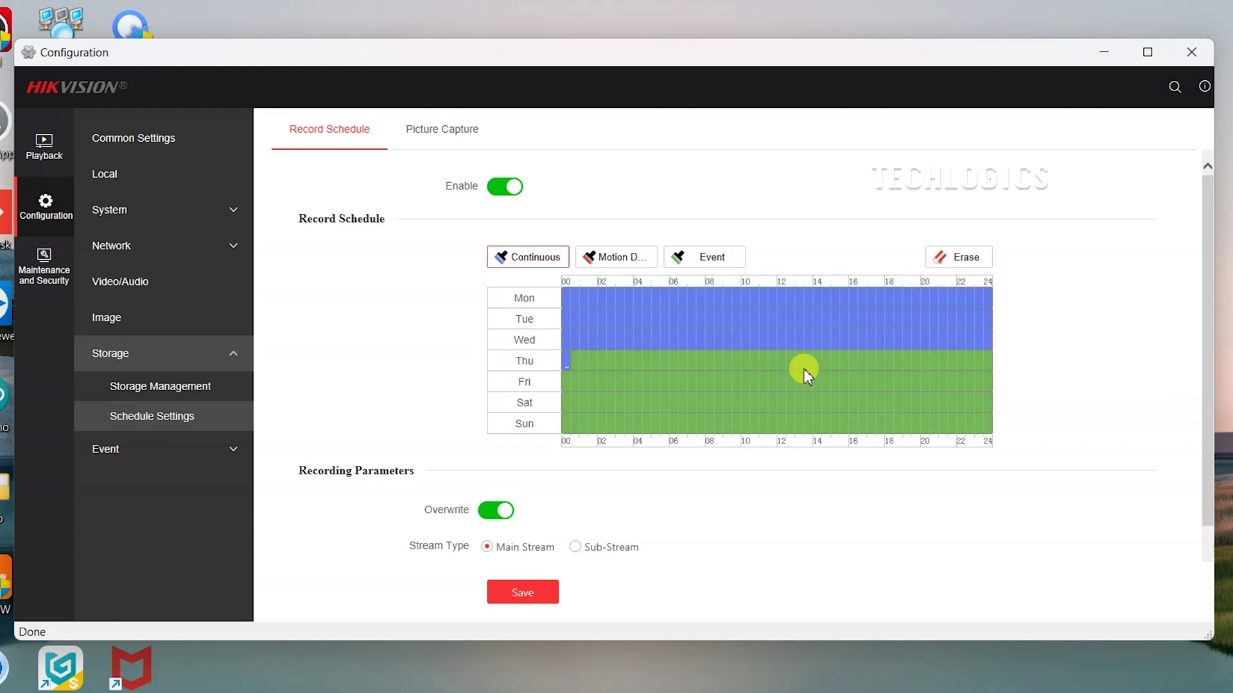
left_click_drag(980, 368, 1017, 365)
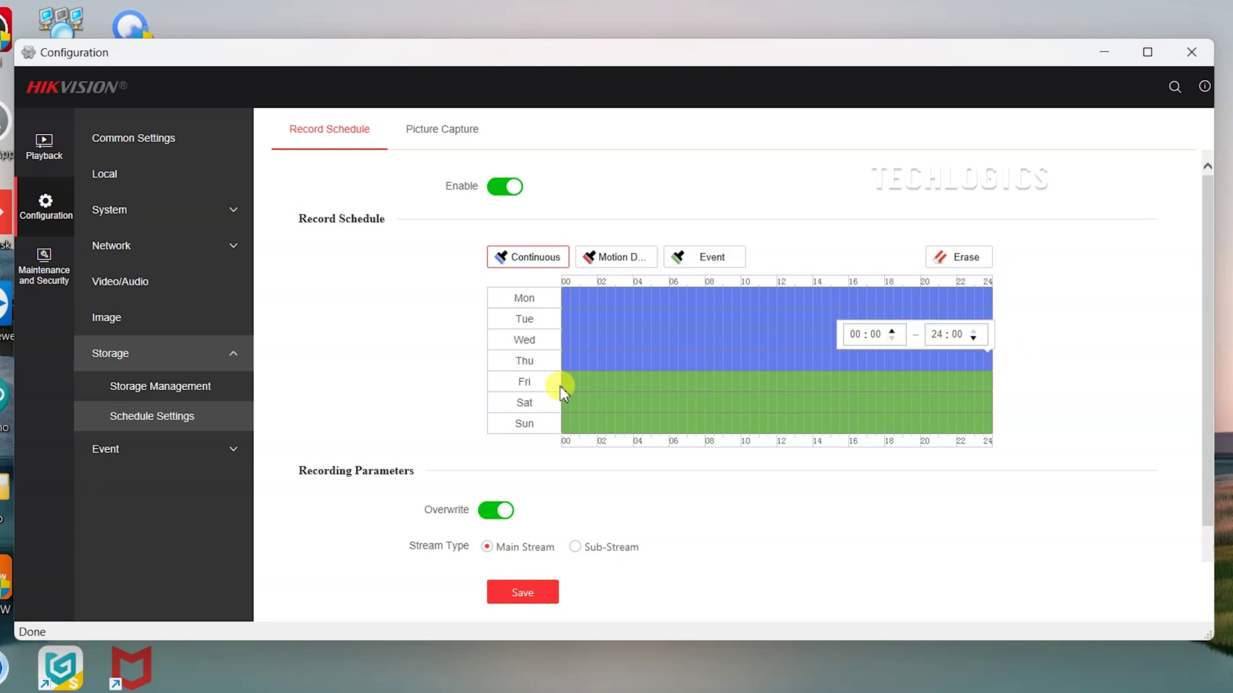
left_click_drag(930, 373, 1004, 385)
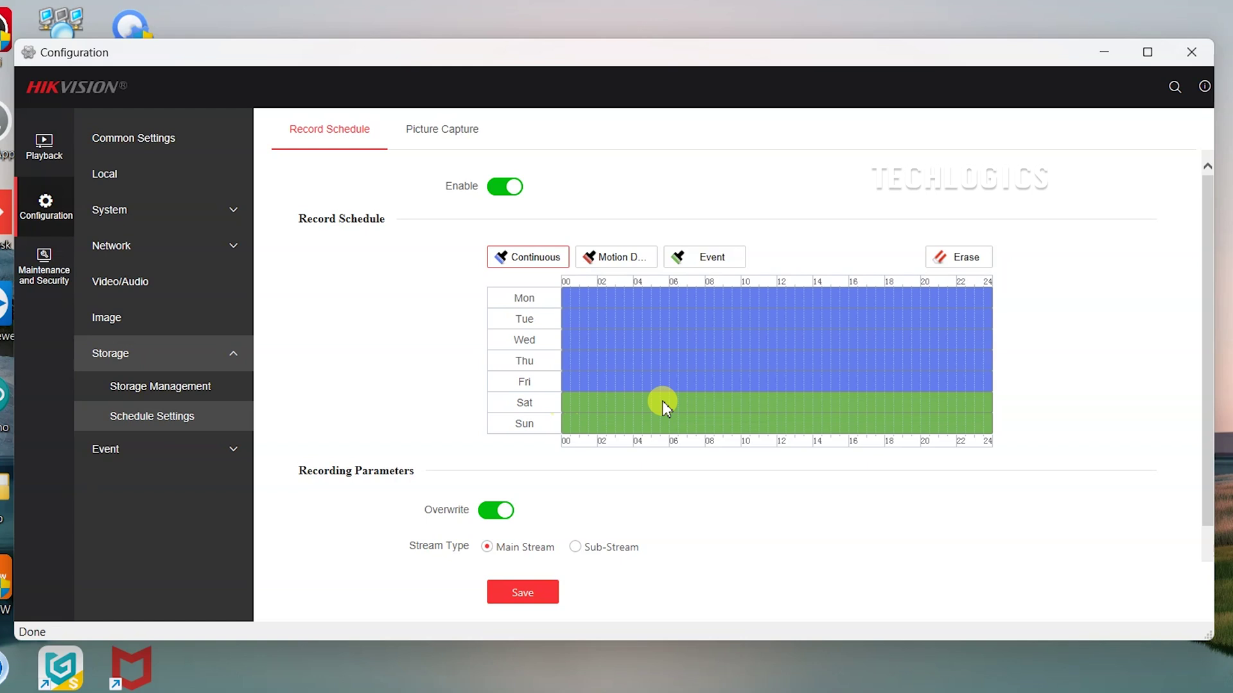
left_click(565, 427)
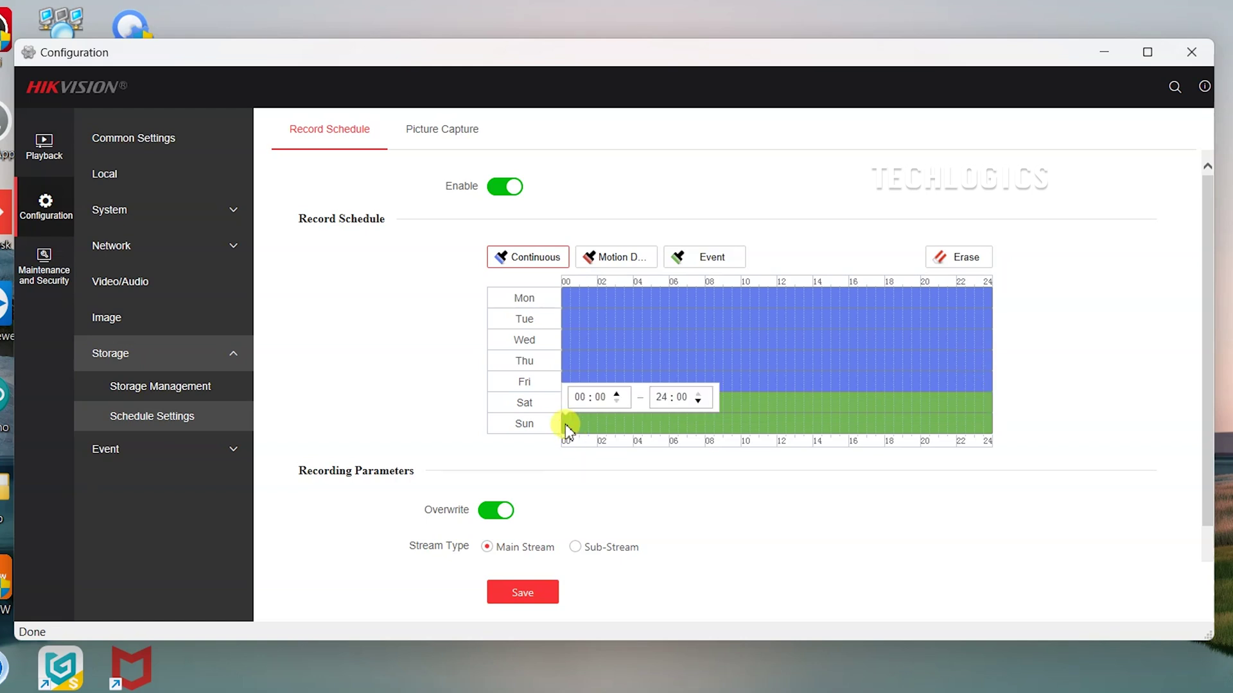
left_click_drag(566, 427, 999, 423)
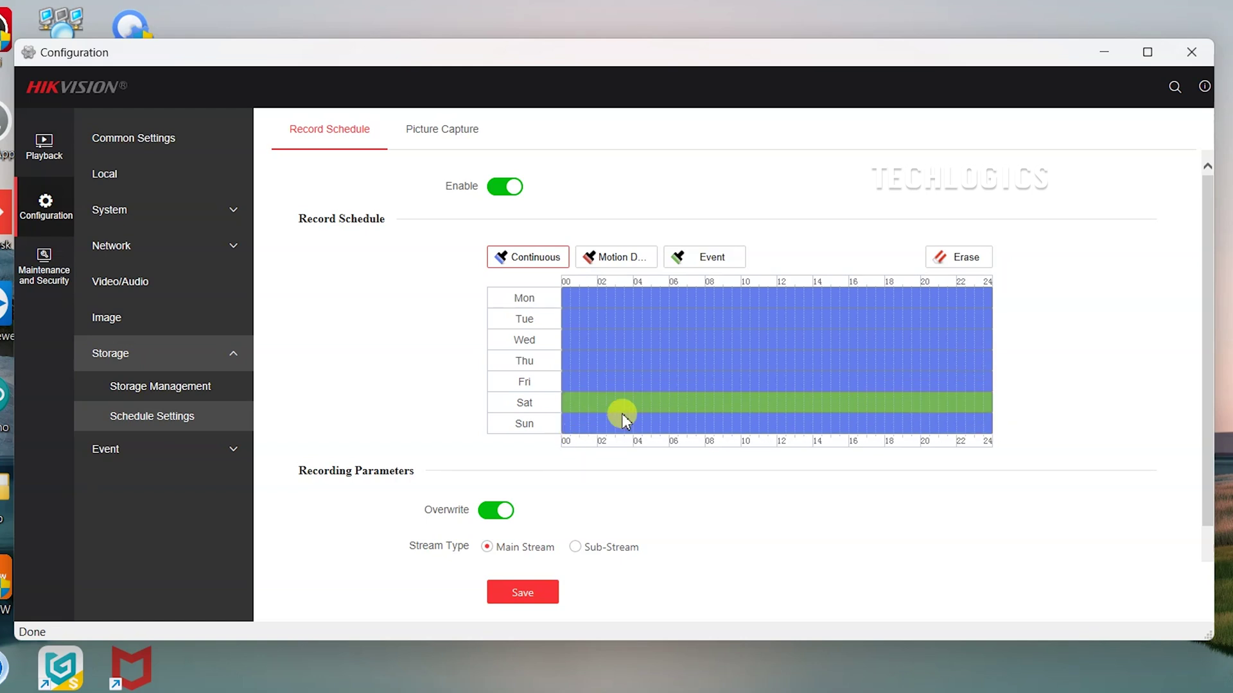
Paint Saturday as motion detection and Thursday as event recording.
left_click(596, 403)
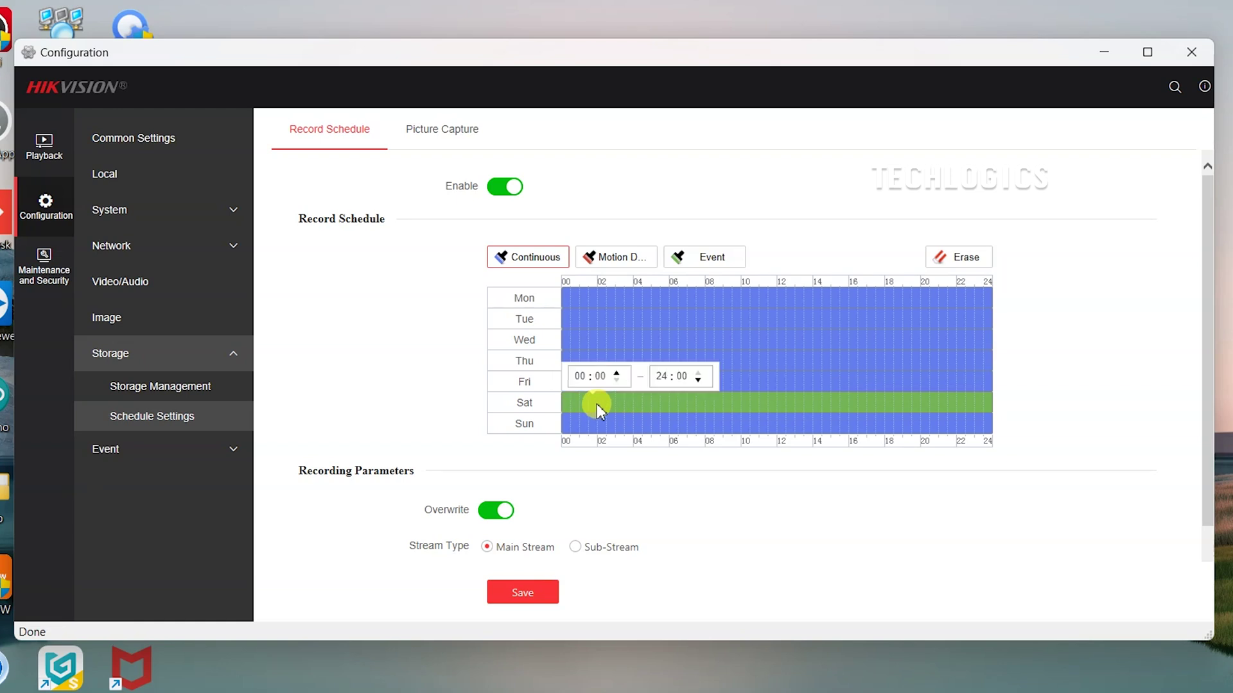
left_click(608, 264)
left_click(568, 405)
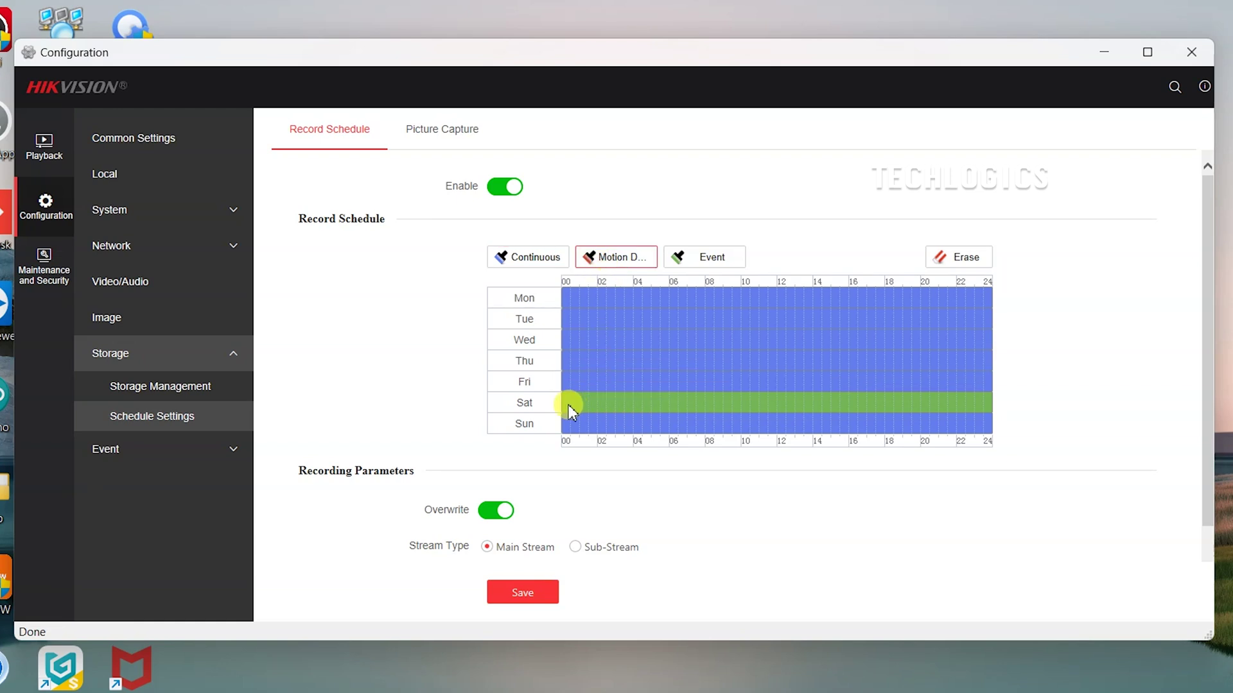
left_click_drag(566, 405, 862, 414)
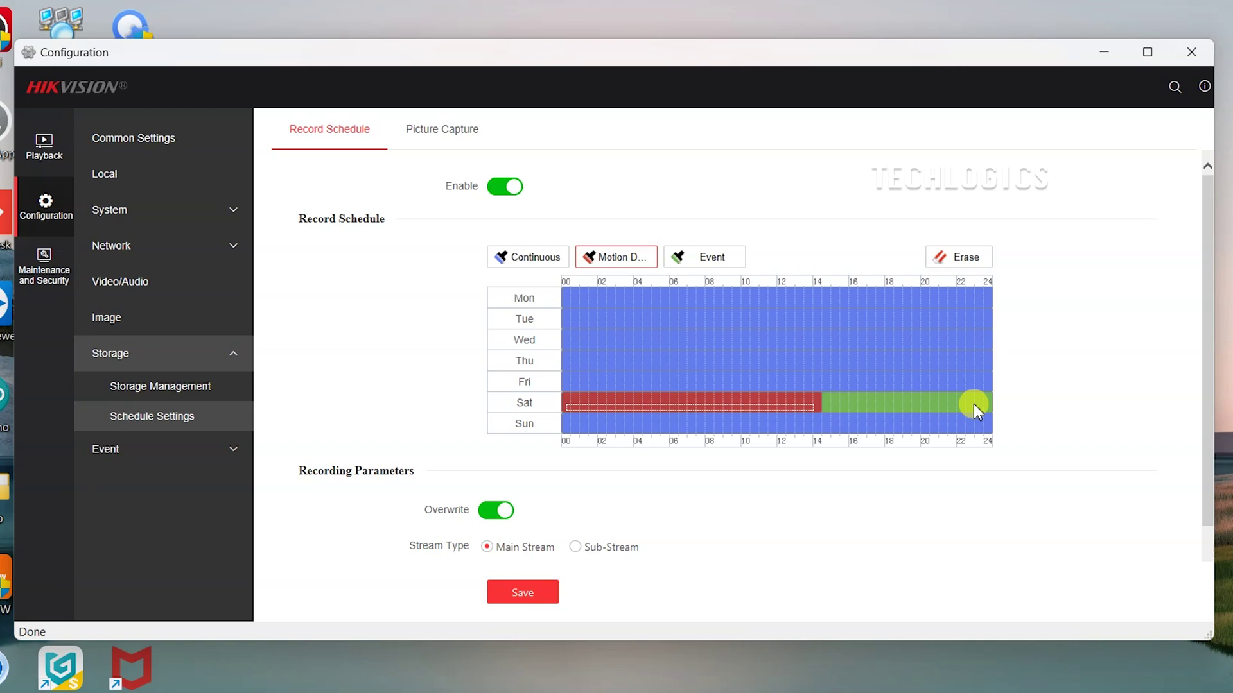
left_click_drag(974, 410, 1013, 399)
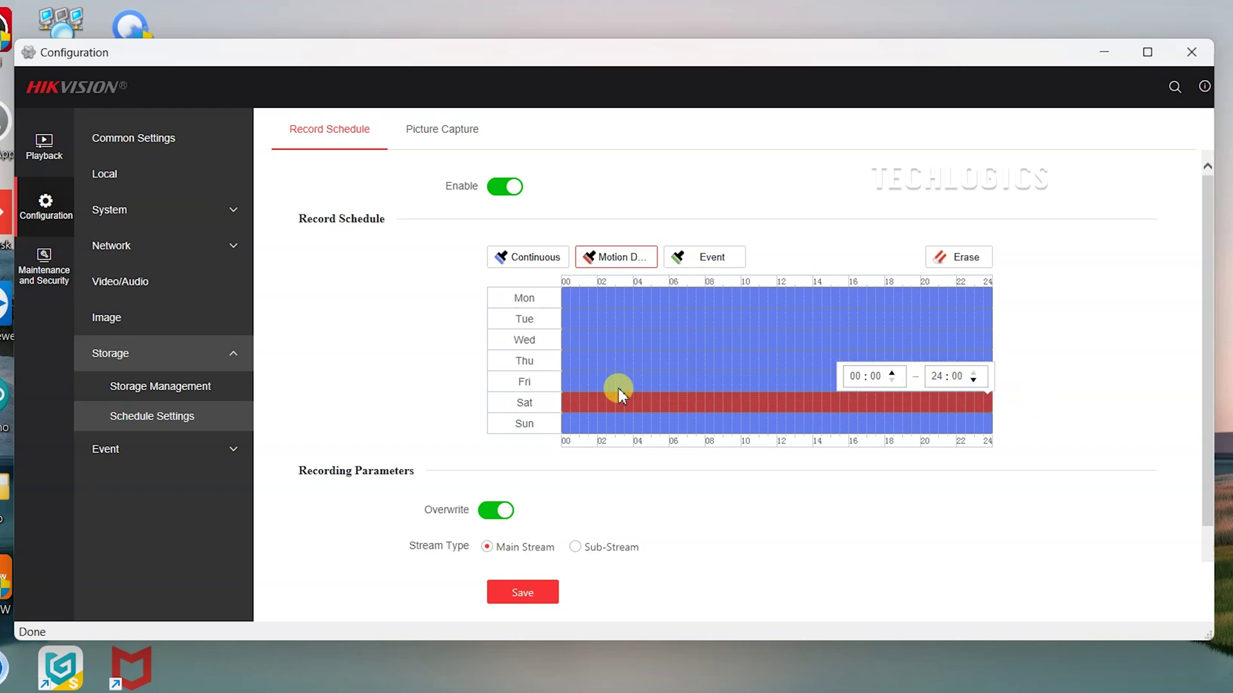
left_click(688, 405)
left_click(707, 264)
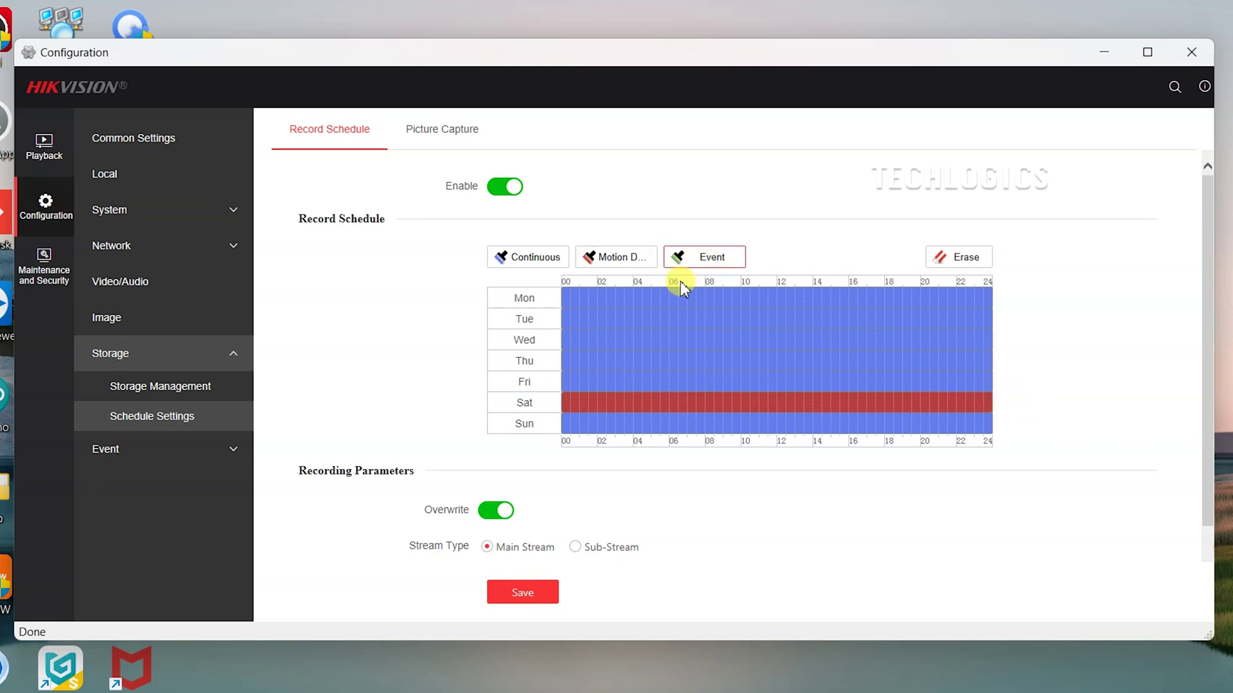
mouse_move(573, 366)
left_mouse_down()
mouse_move(982, 360)
mouse_move(1015, 371)
left_mouse_up()
left_click(866, 372)
left_click(870, 367)
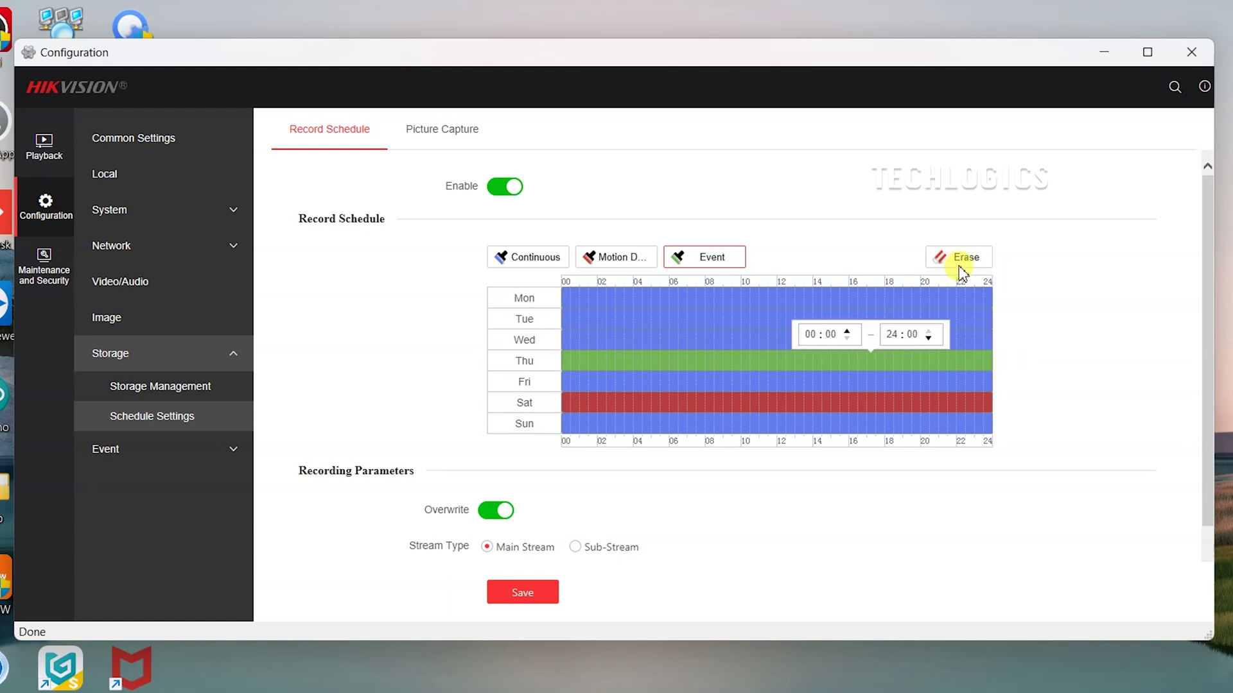
Erase those blocks, repaint Thursday and Saturday continuous all day, and save the schedule.
left_click(961, 263)
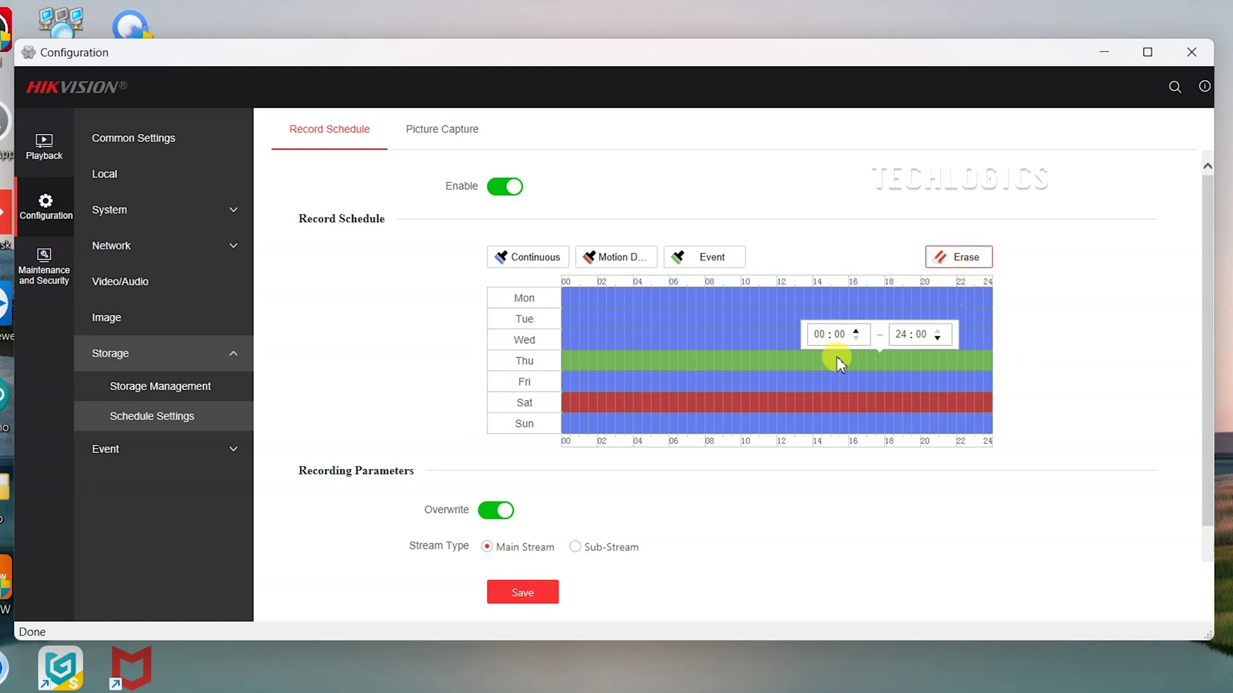
left_click(595, 379)
left_click_drag(818, 363, 1019, 367)
left_click(553, 263)
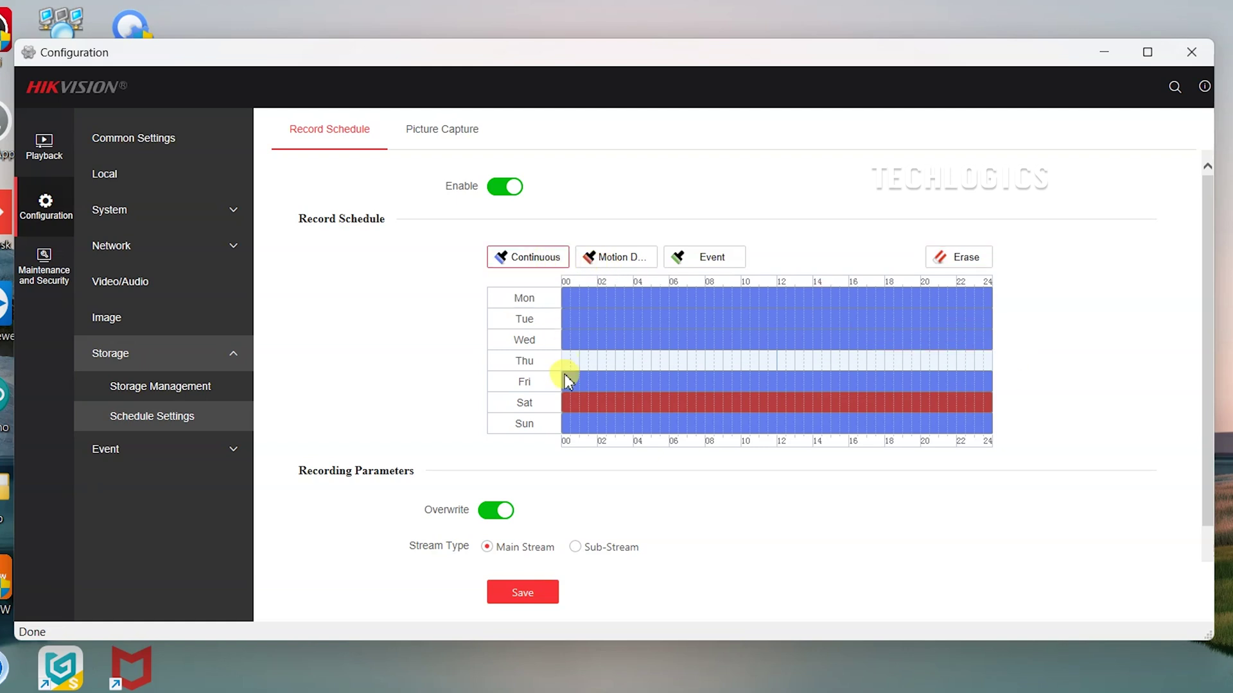
left_click_drag(567, 365, 1018, 370)
left_click(698, 379)
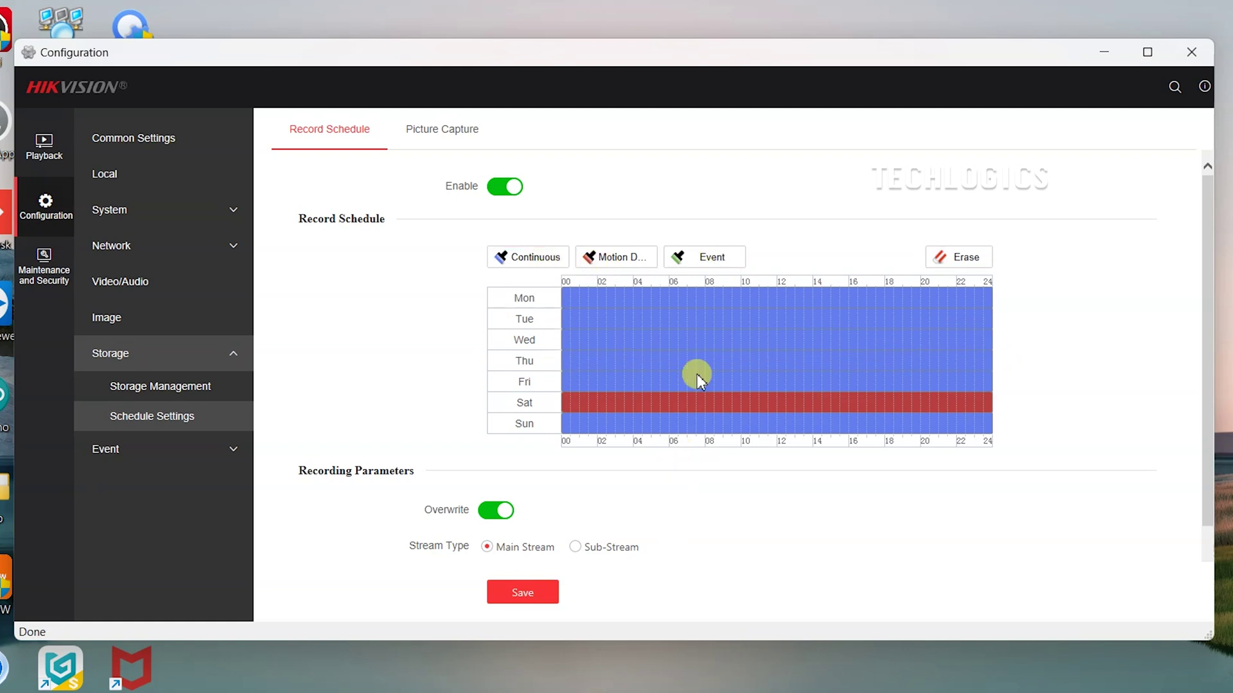
left_click(961, 257)
left_click_drag(568, 403, 1001, 416)
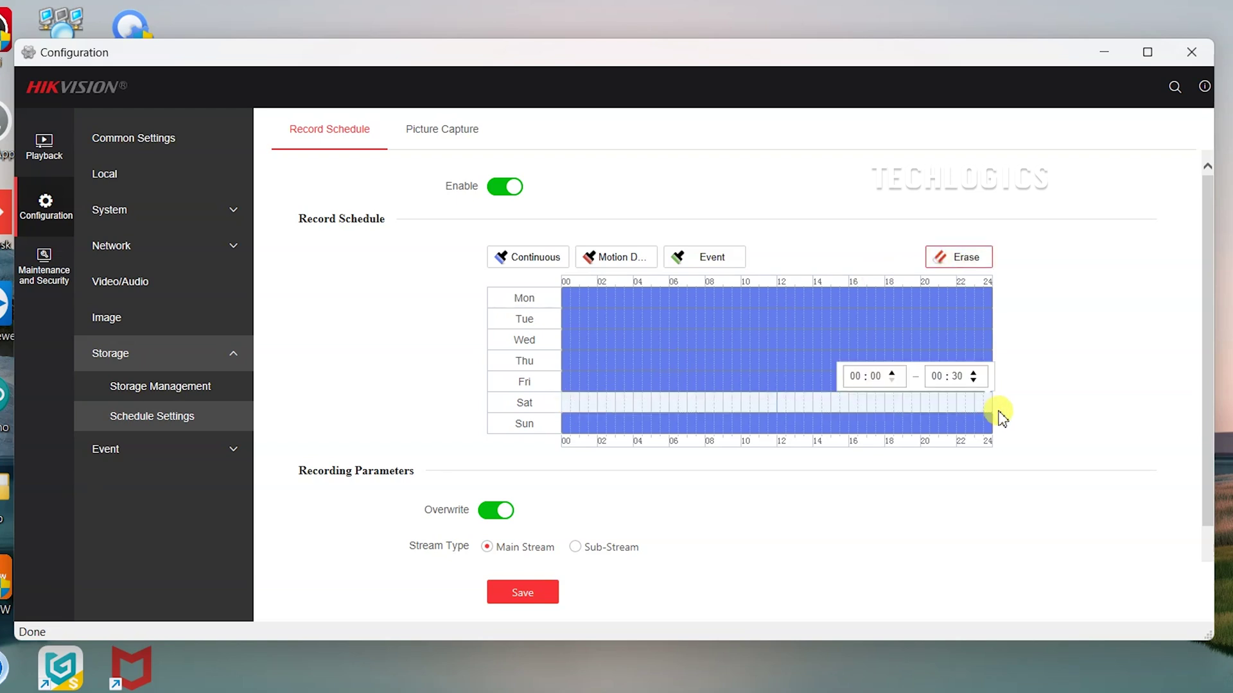
left_click(555, 260)
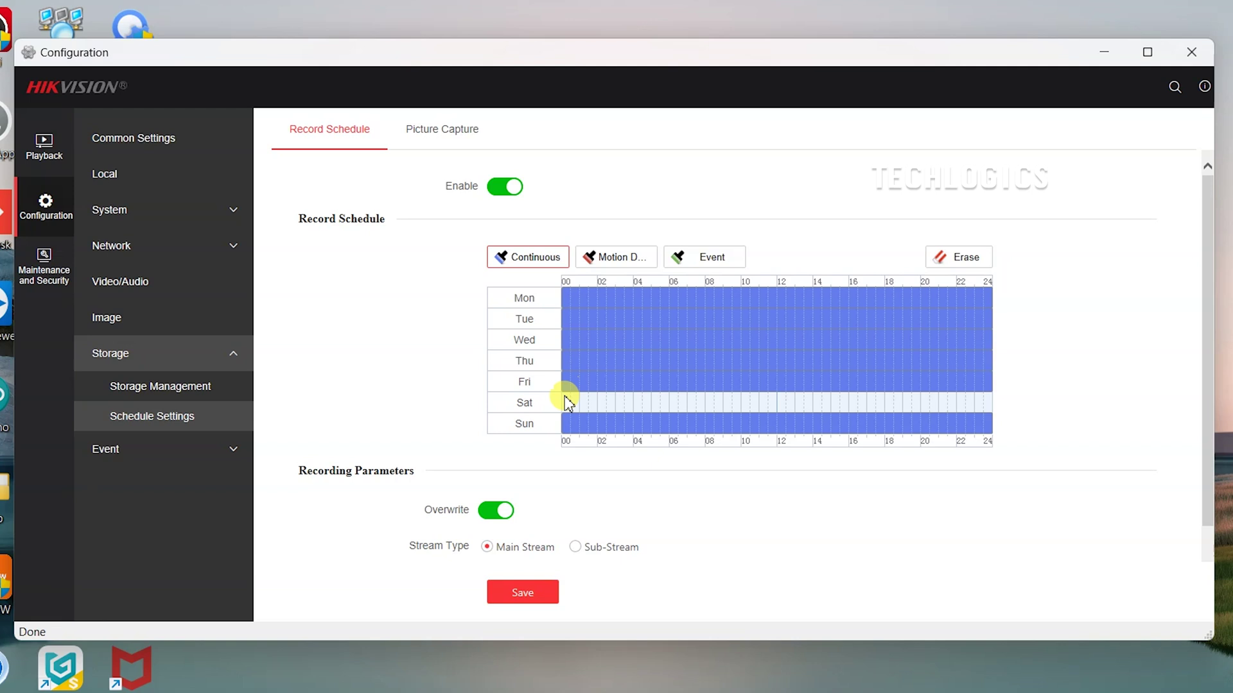
left_click_drag(561, 402, 600, 402)
left_click_drag(827, 411, 1013, 406)
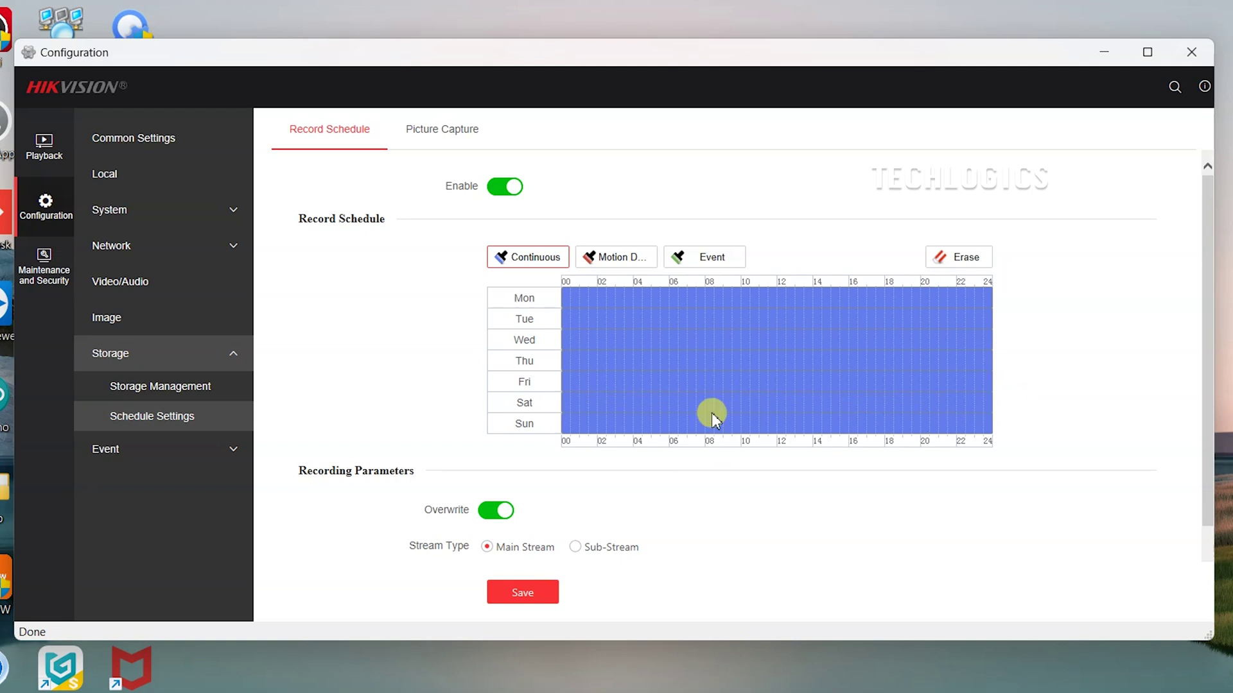
left_click(524, 596)
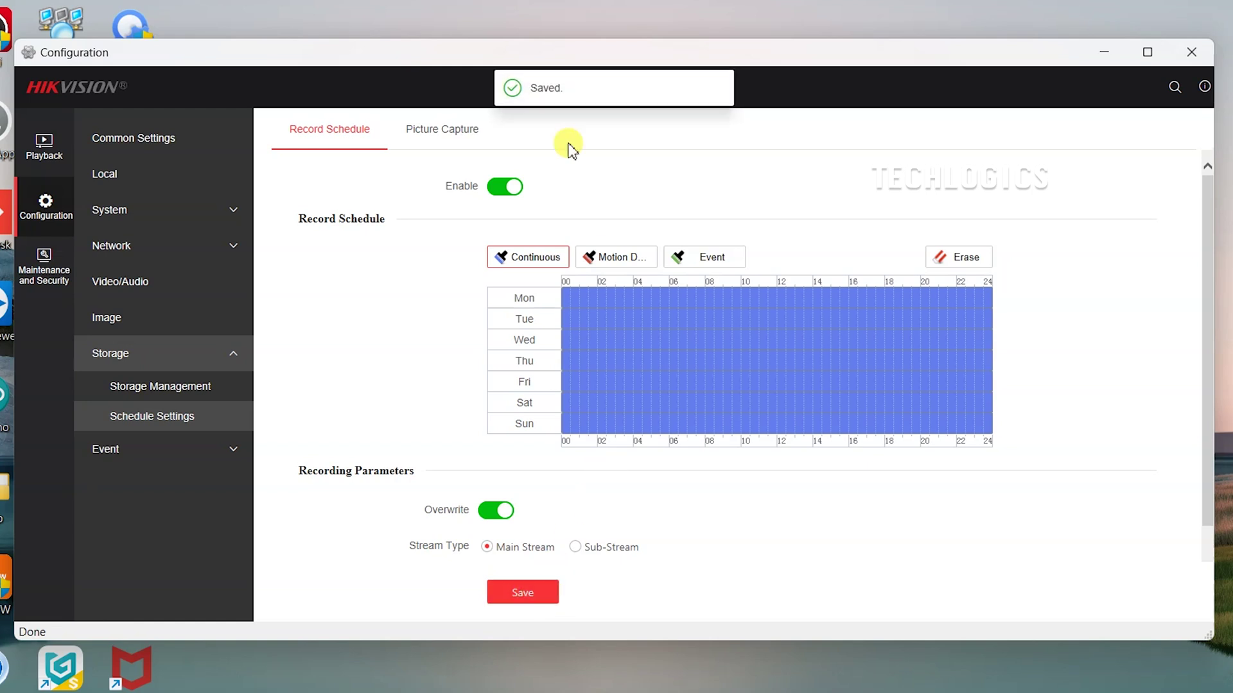
left_click(45, 149)
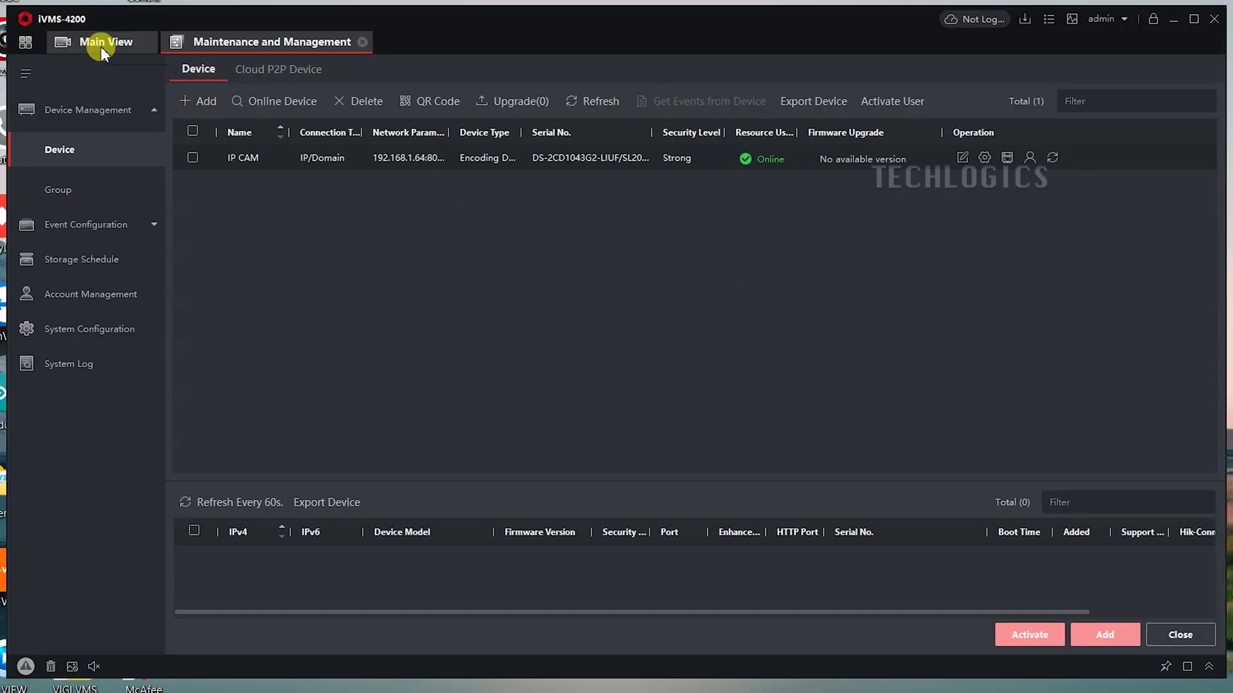
Restart Camera 01's live view in the Main View.
left_click(101, 44)
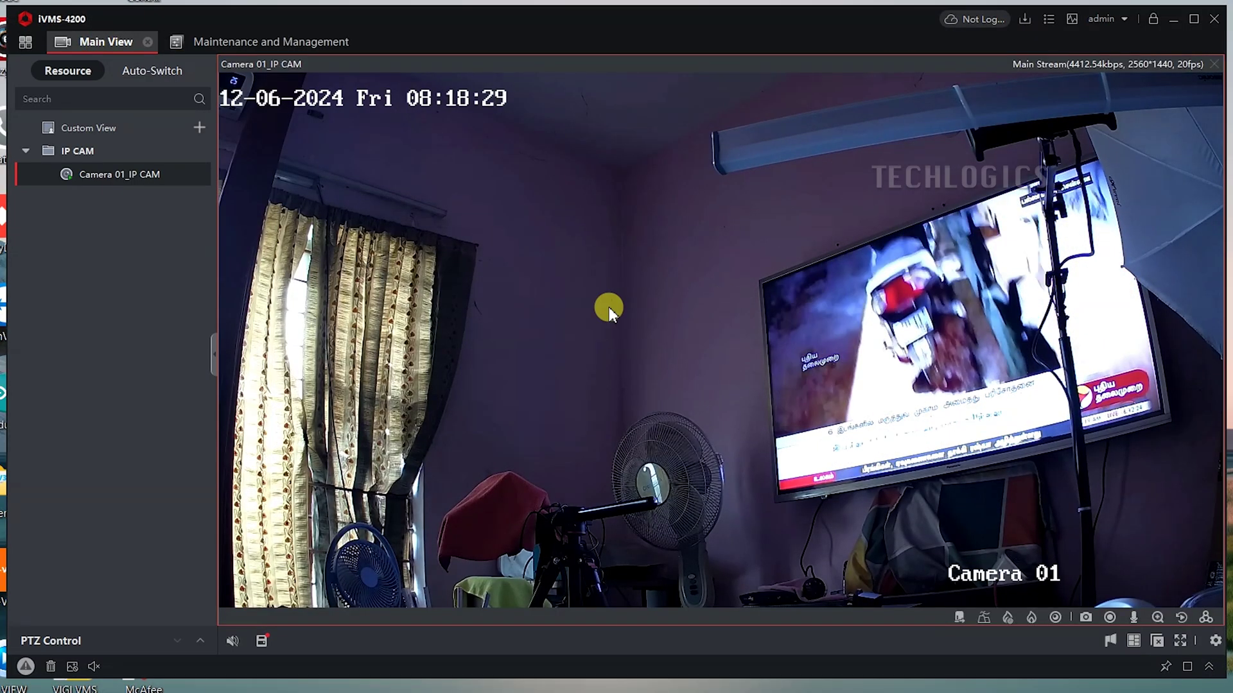
left_click(182, 174)
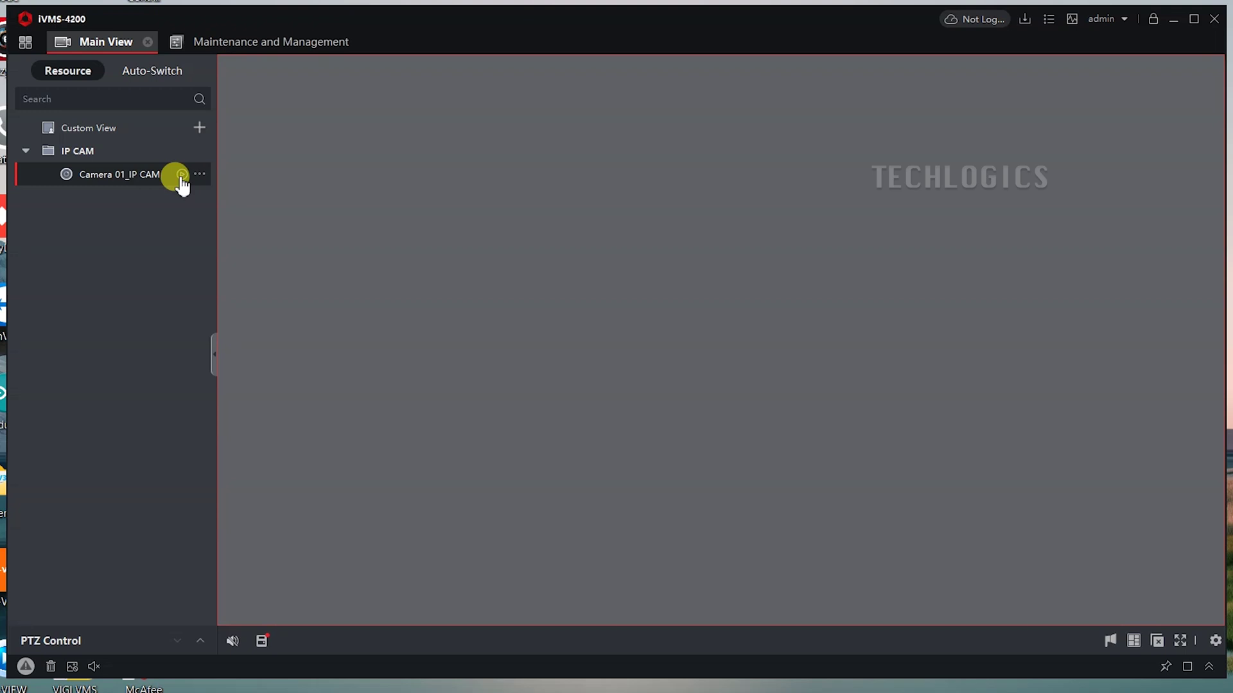
left_click(182, 175)
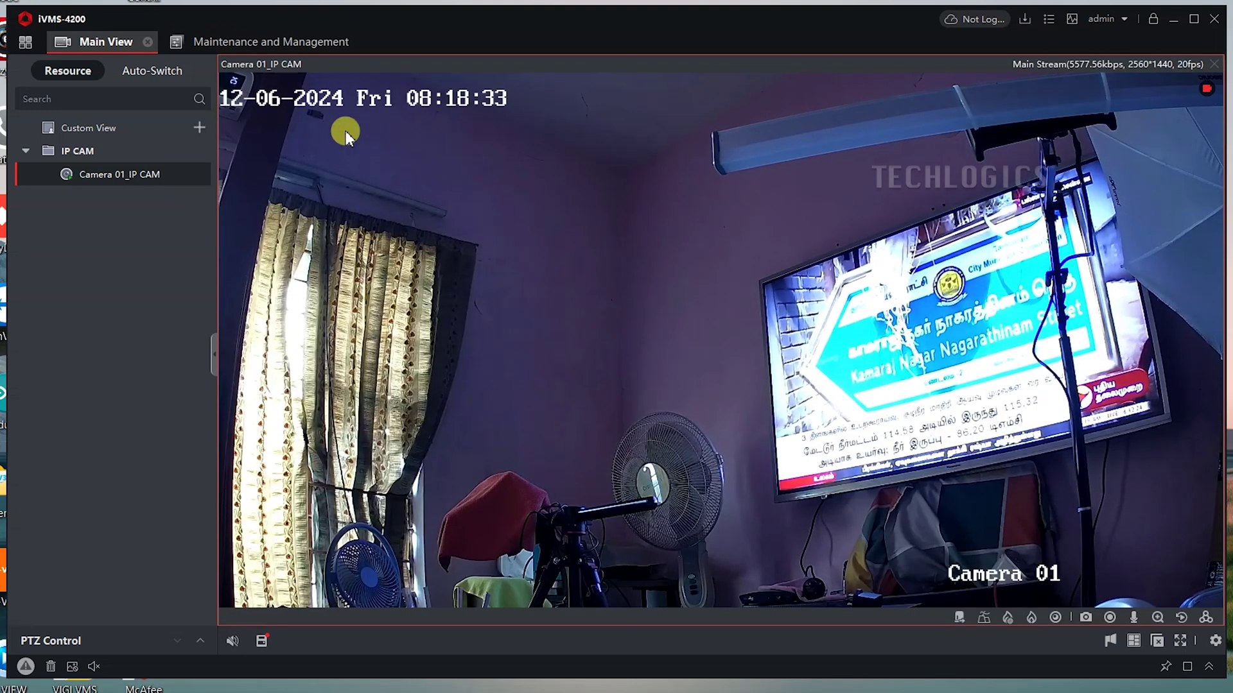
Instant-play Camera 01's last 1 min, scrub back to 08:17:16, then stop all video.
right_click(437, 190)
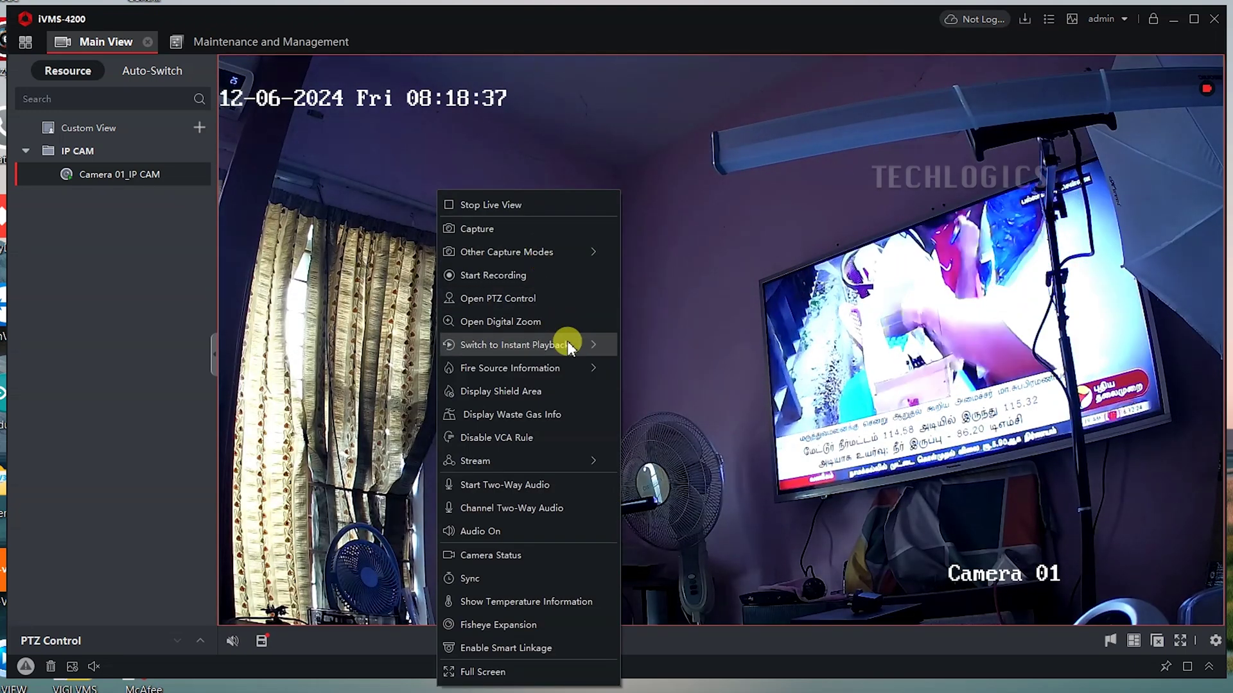
mouse_move(571, 342)
left_click(669, 372)
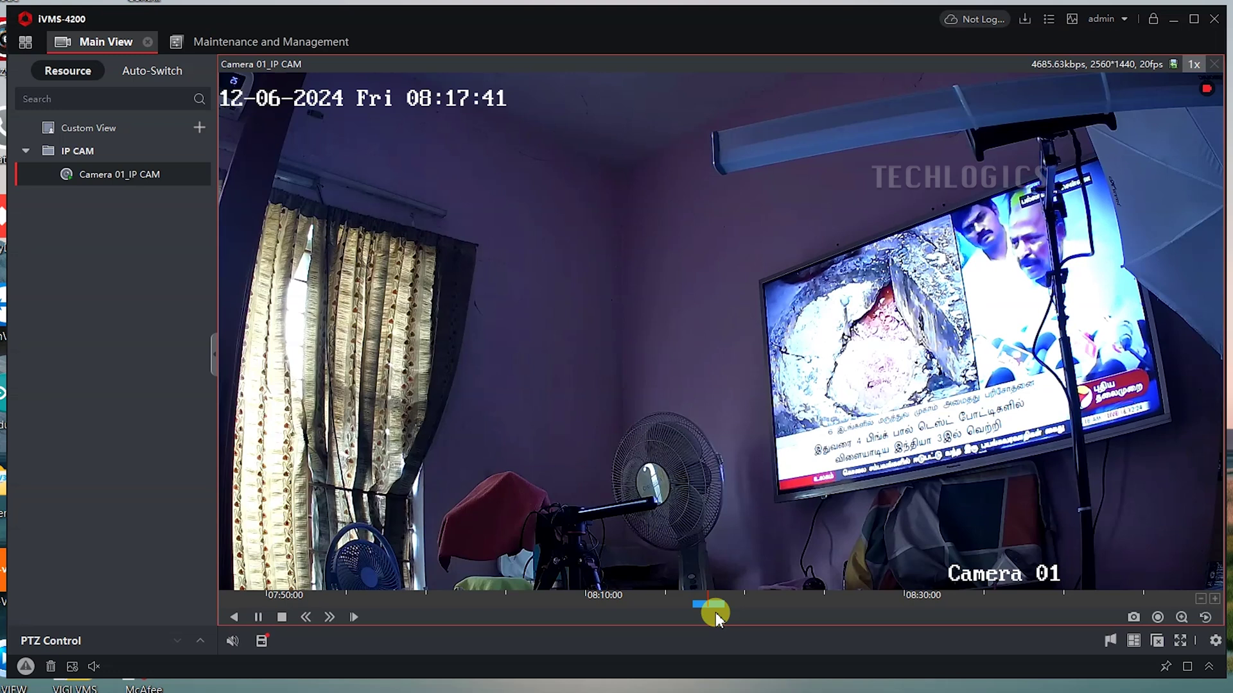
scroll(717, 613, "down", 2)
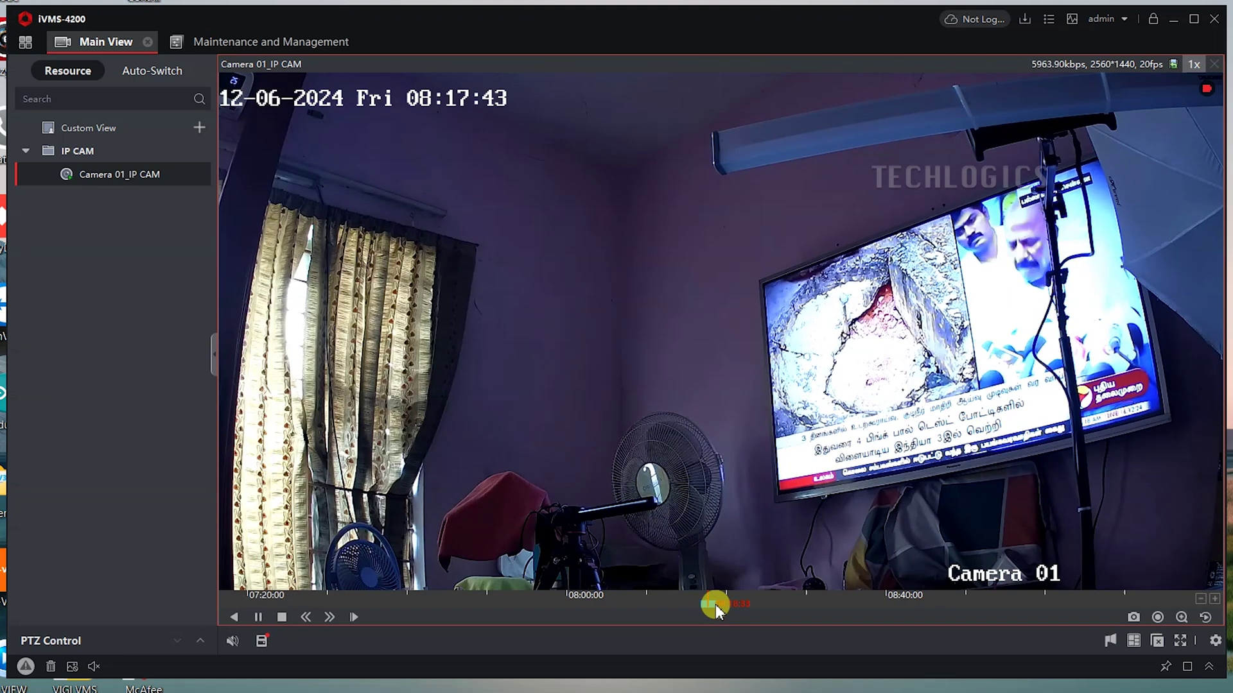
scroll(717, 610, "up", 1)
scroll(717, 610, "down", 1)
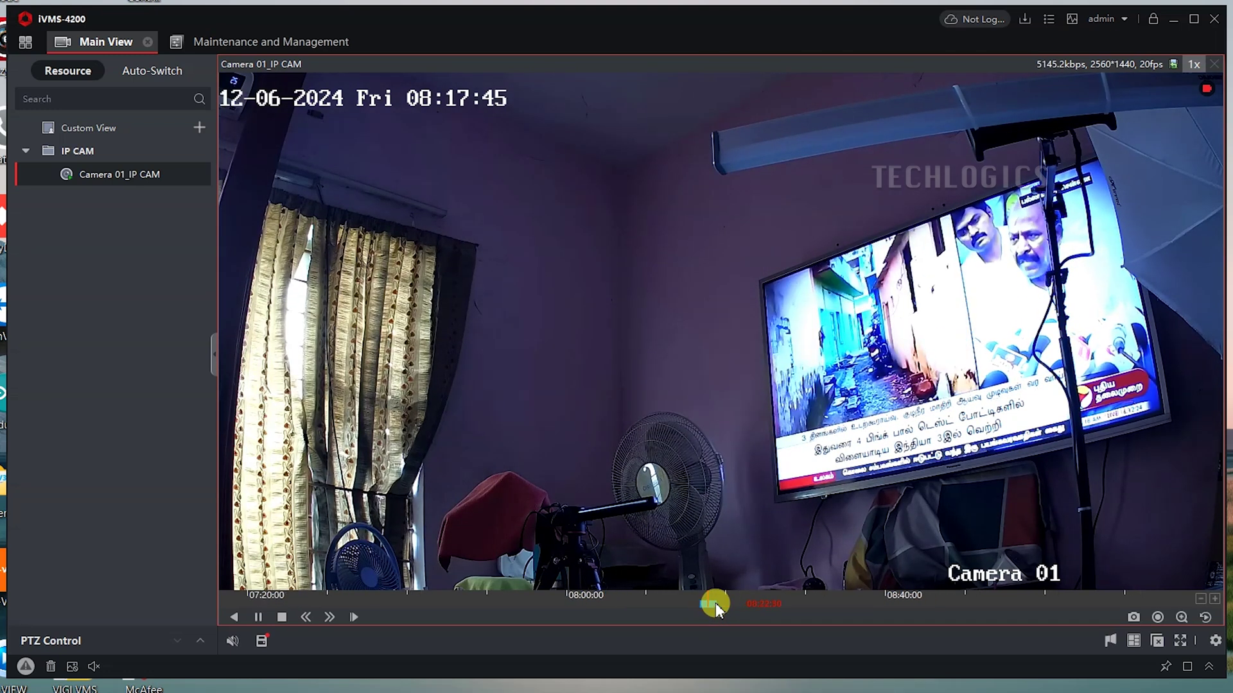
scroll(716, 609, "up", 3)
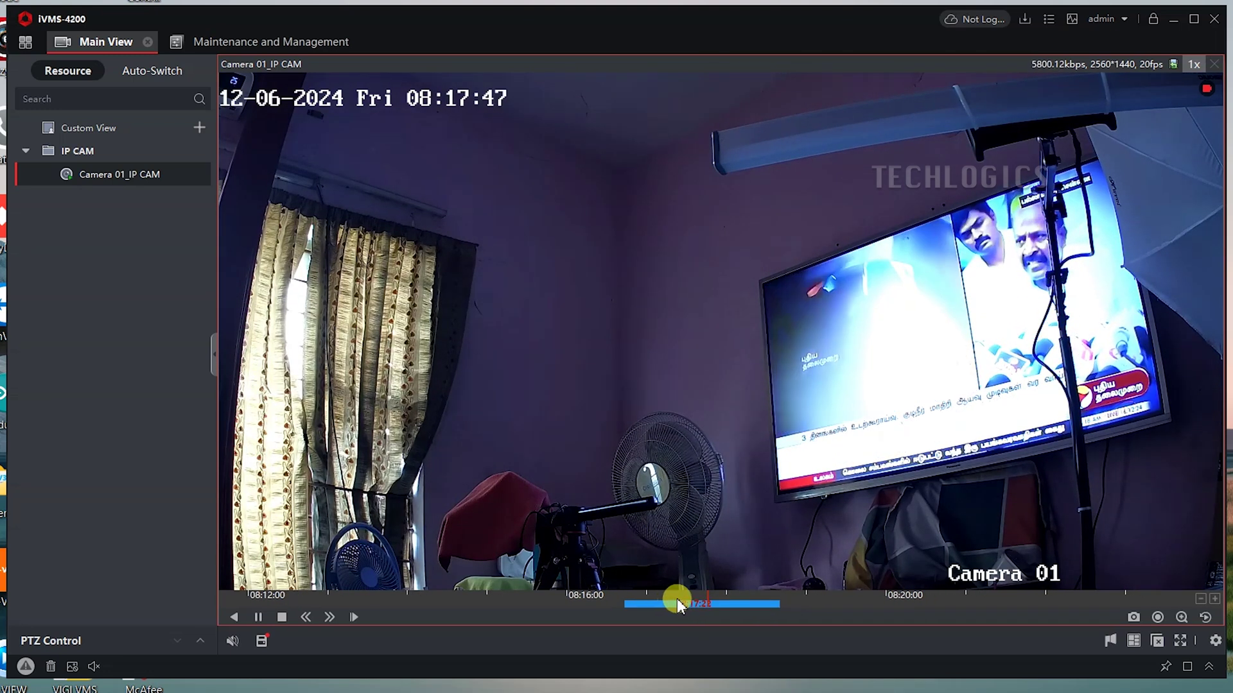
left_click_drag(677, 603, 722, 597)
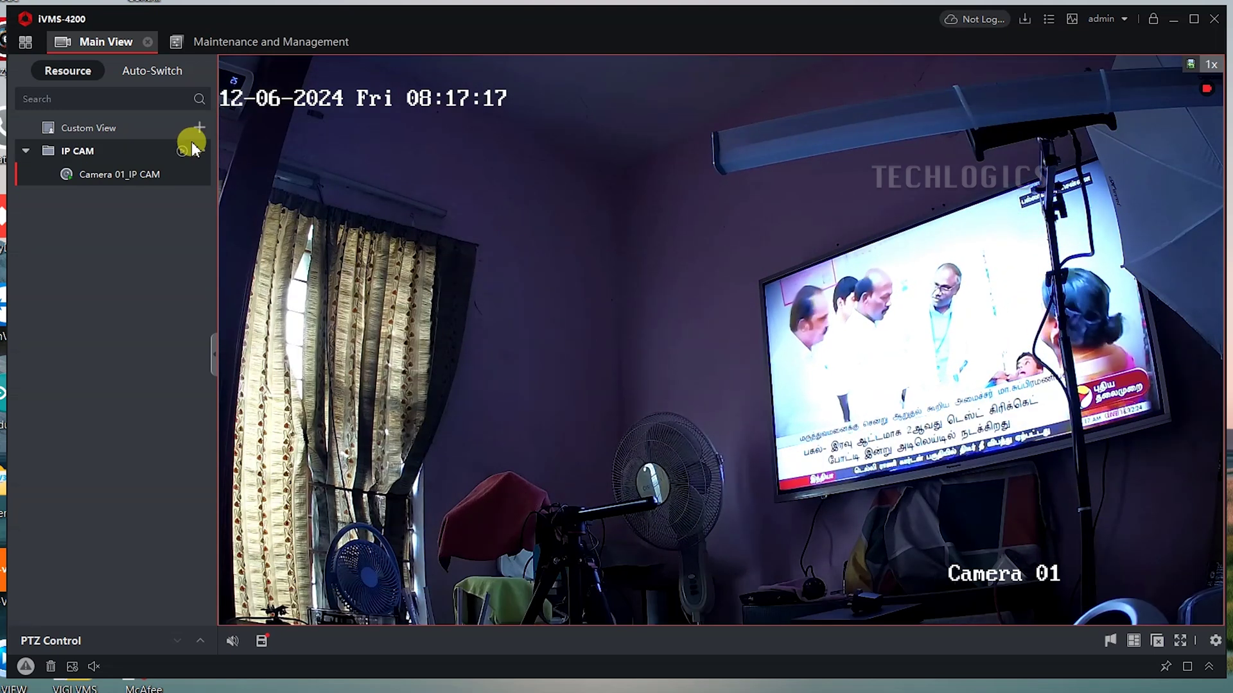
left_click(1158, 640)
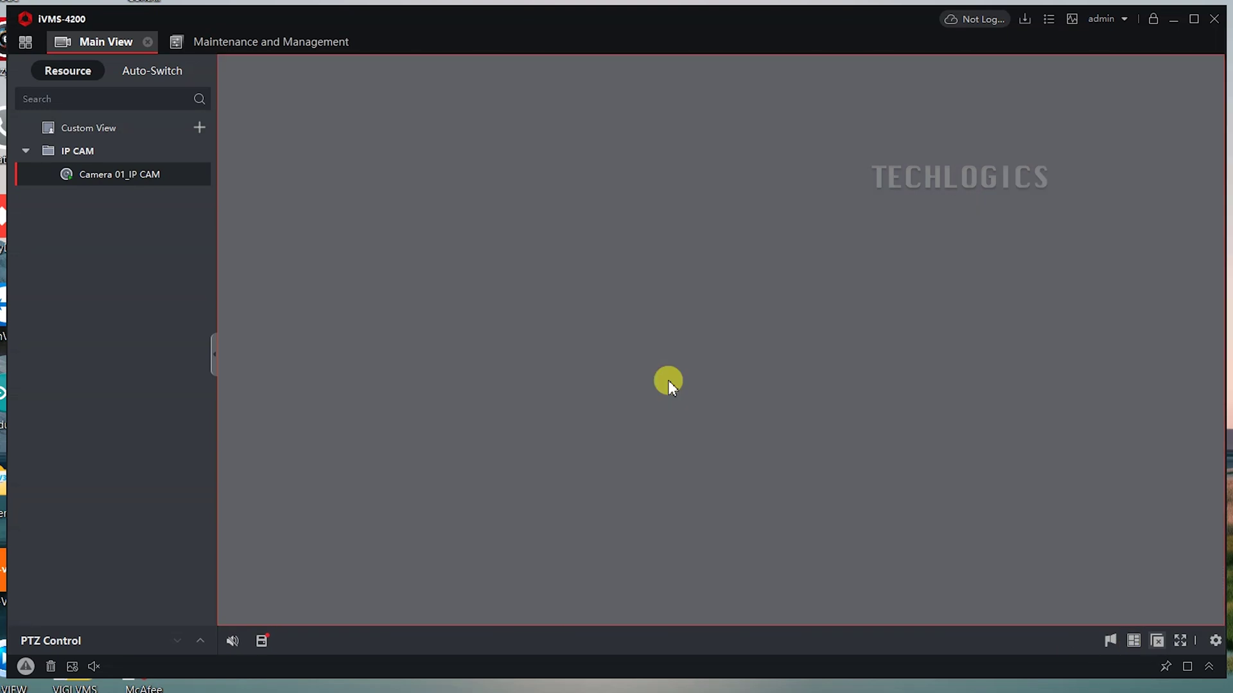
Open the Remote Playback module and select Camera 01.
left_click(25, 44)
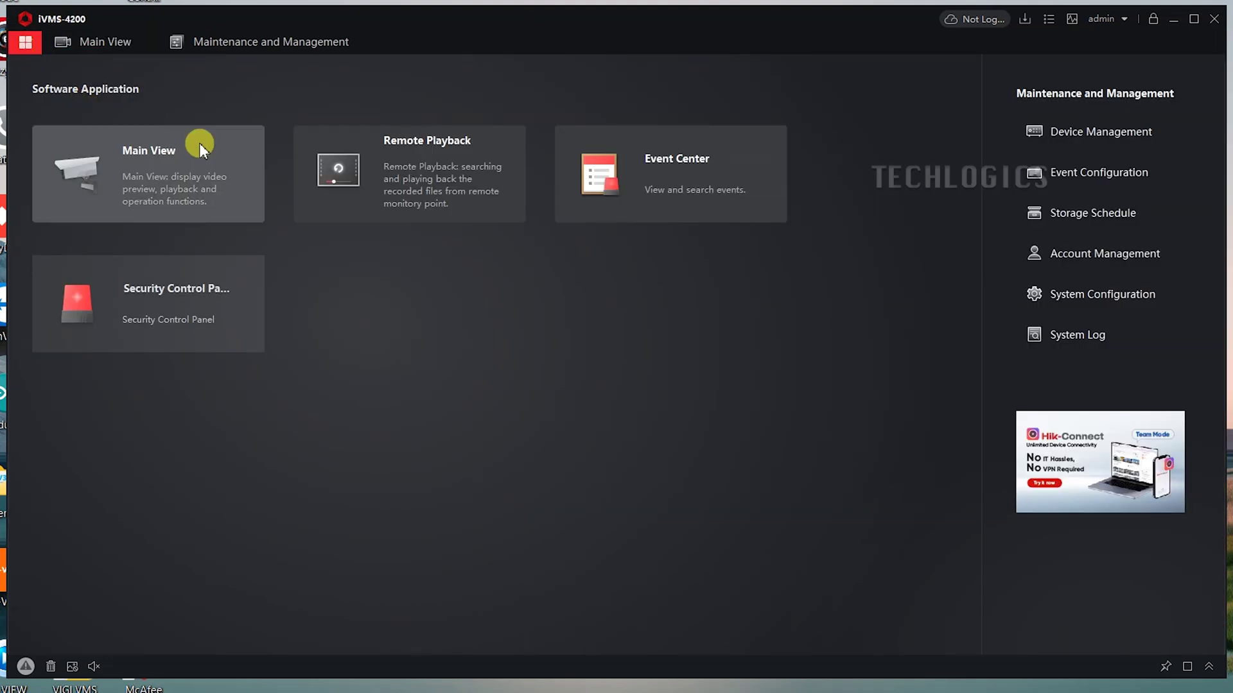
left_click(436, 183)
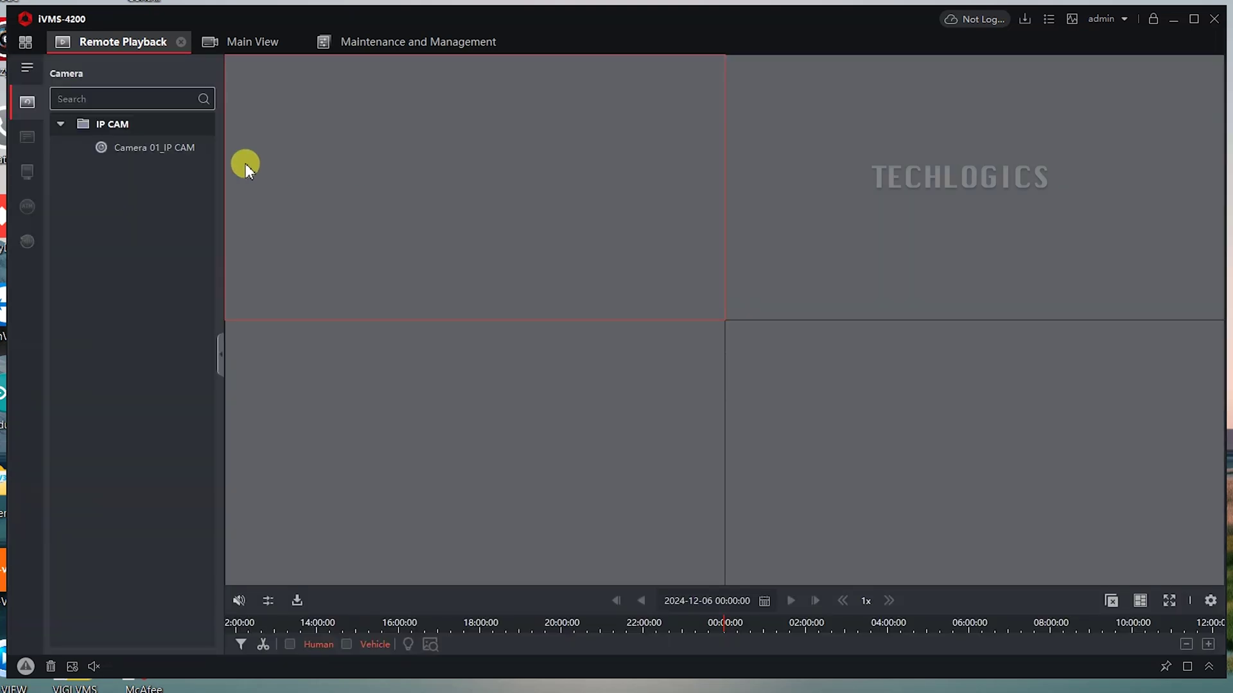
left_click(137, 147)
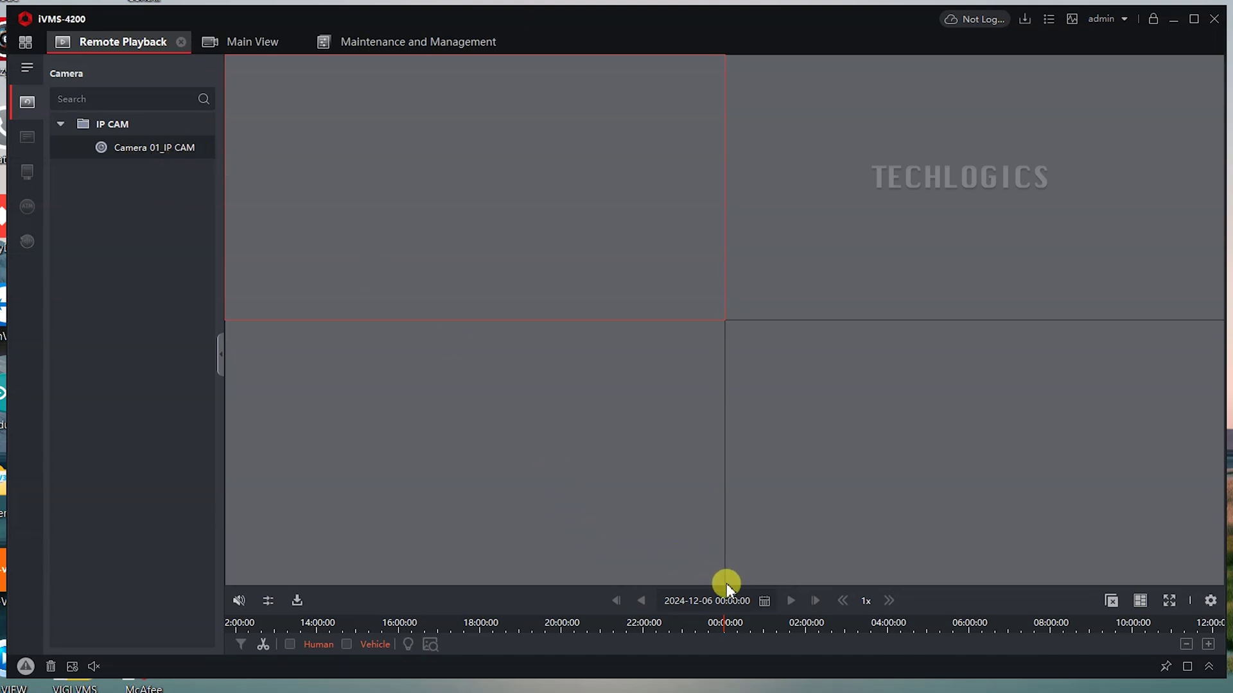
Set the playback date to 6 December 2024 and play Camera 01's recordings.
left_click(765, 602)
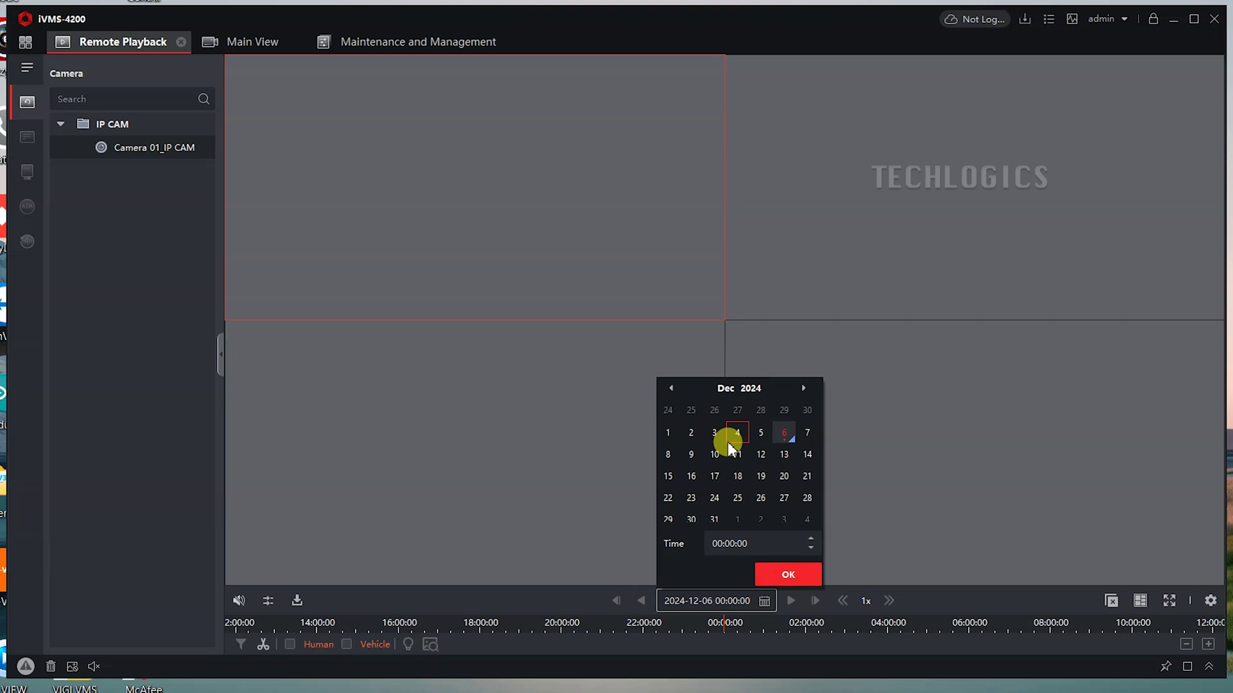
left_click(784, 440)
left_click(813, 574)
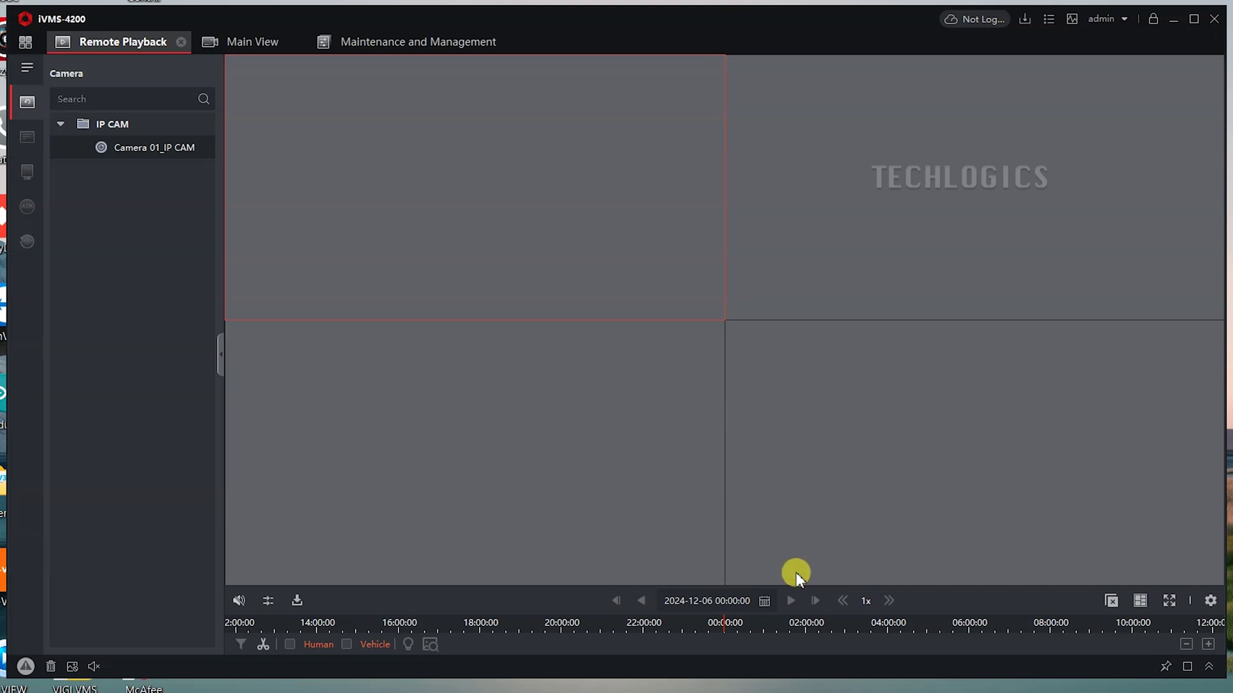
left_click(188, 147)
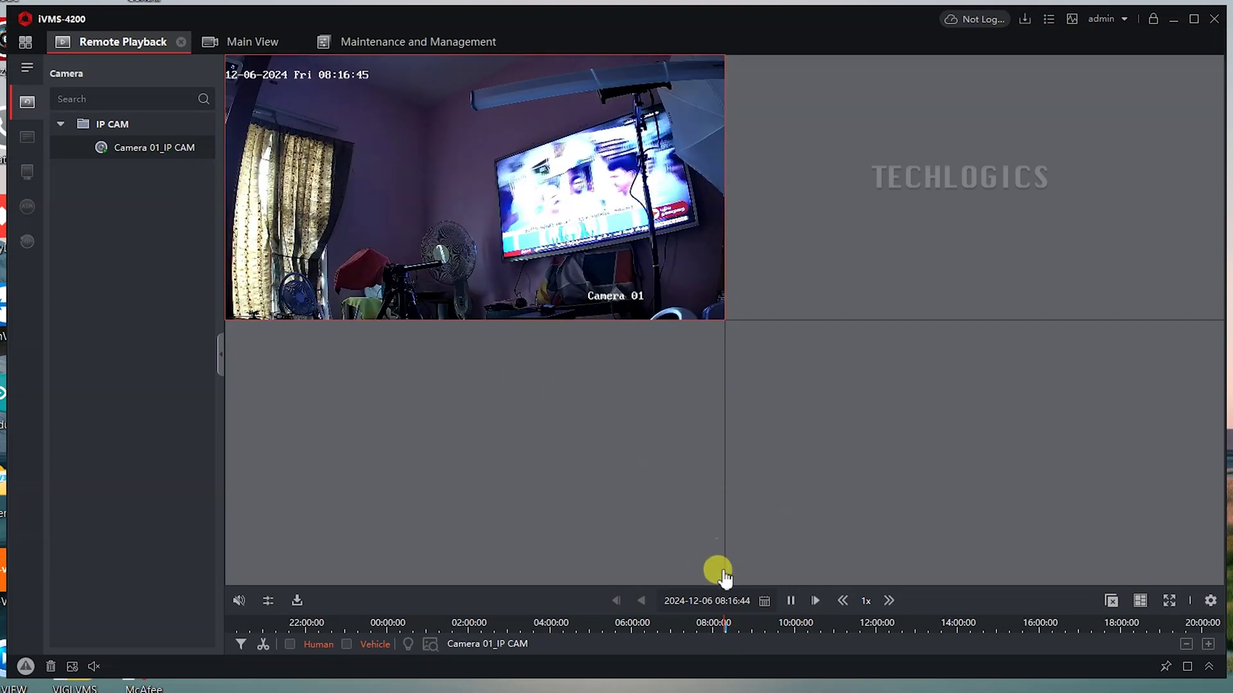
Zoom the playback timeline to 5-minute divisions and move Camera 01's playback to about 08:18.
left_click(1208, 644)
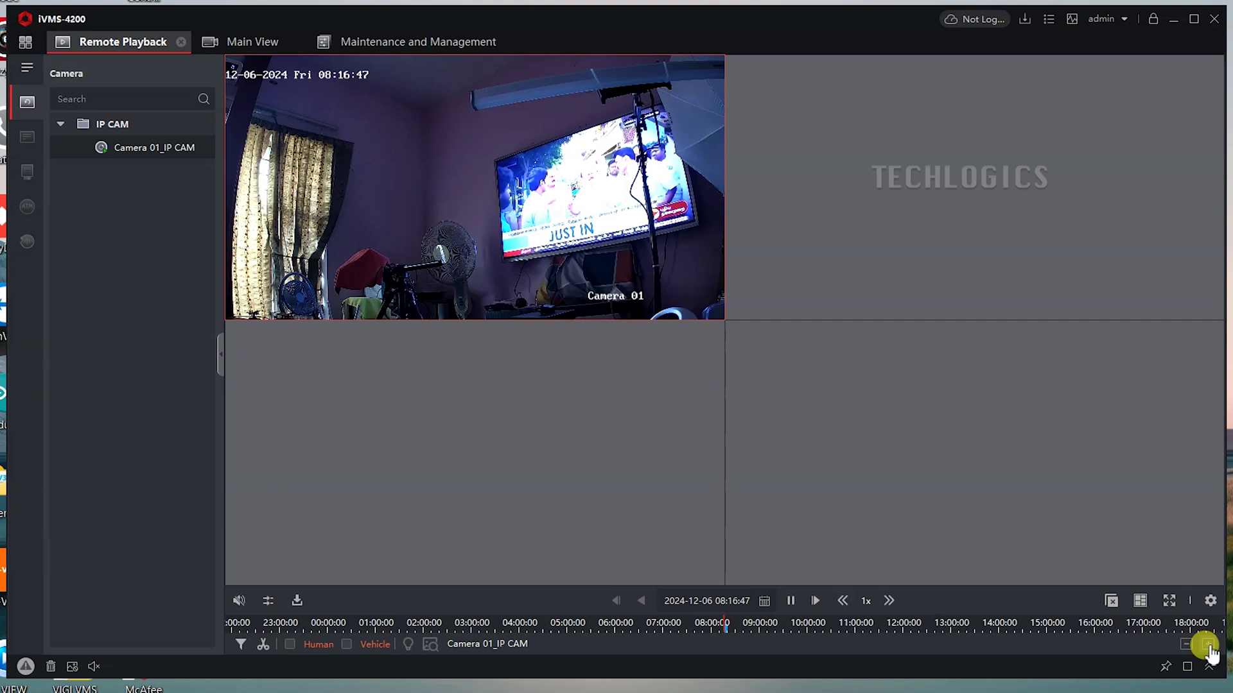
left_click(1208, 644)
left_click(1208, 644)
left_click(1208, 644)
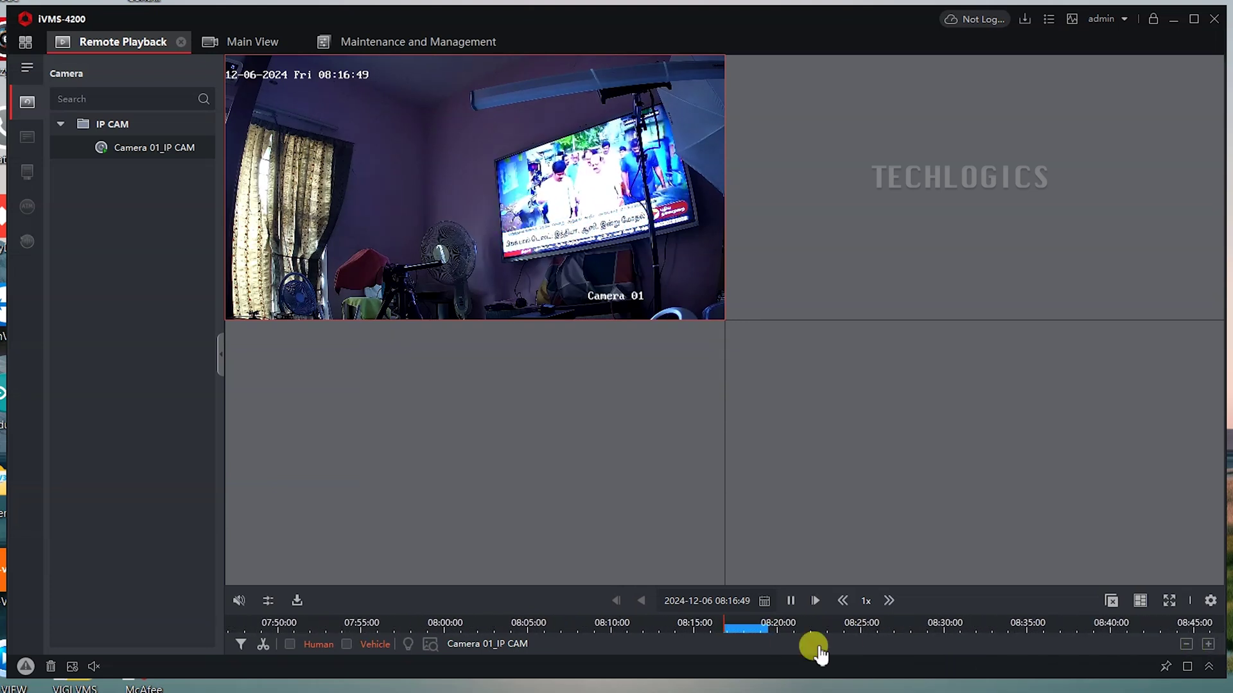
mouse_move(763, 631)
left_mouse_down()
mouse_move(746, 631)
mouse_move(758, 633)
mouse_move(715, 584)
mouse_move(737, 627)
mouse_move(710, 628)
mouse_move(780, 639)
left_mouse_up()
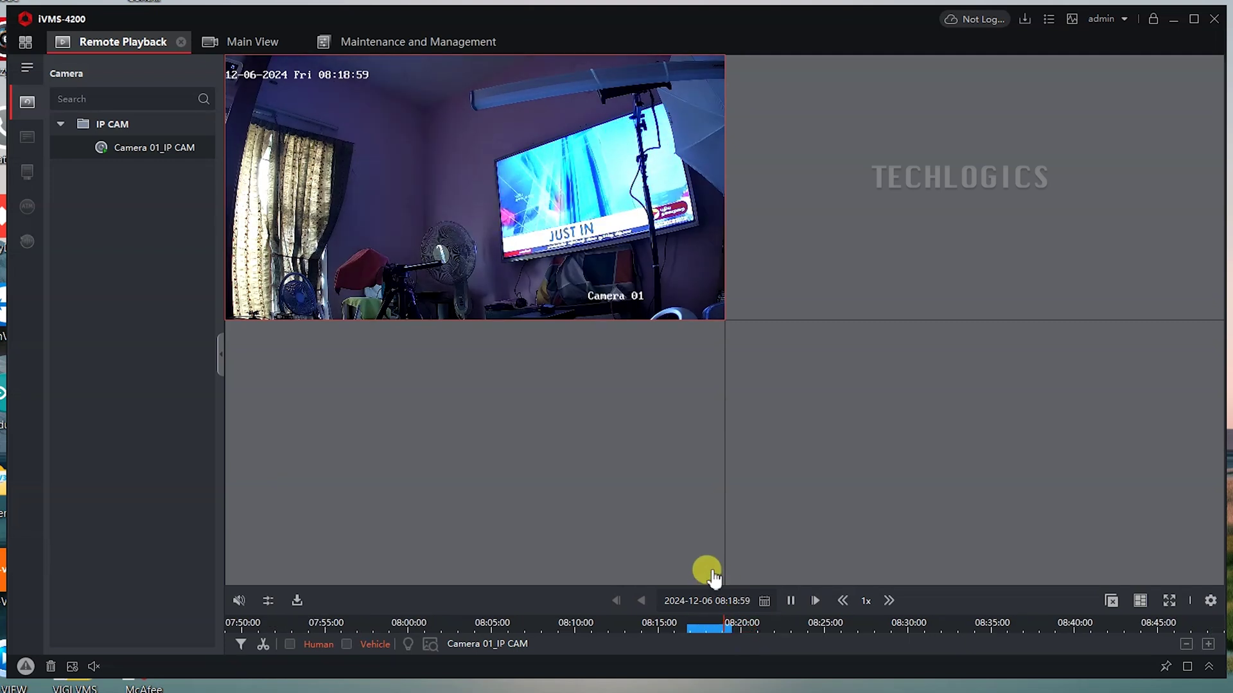
Stop all playback and exit iVMS-4200, confirming the exit with OK.
left_click(1110, 600)
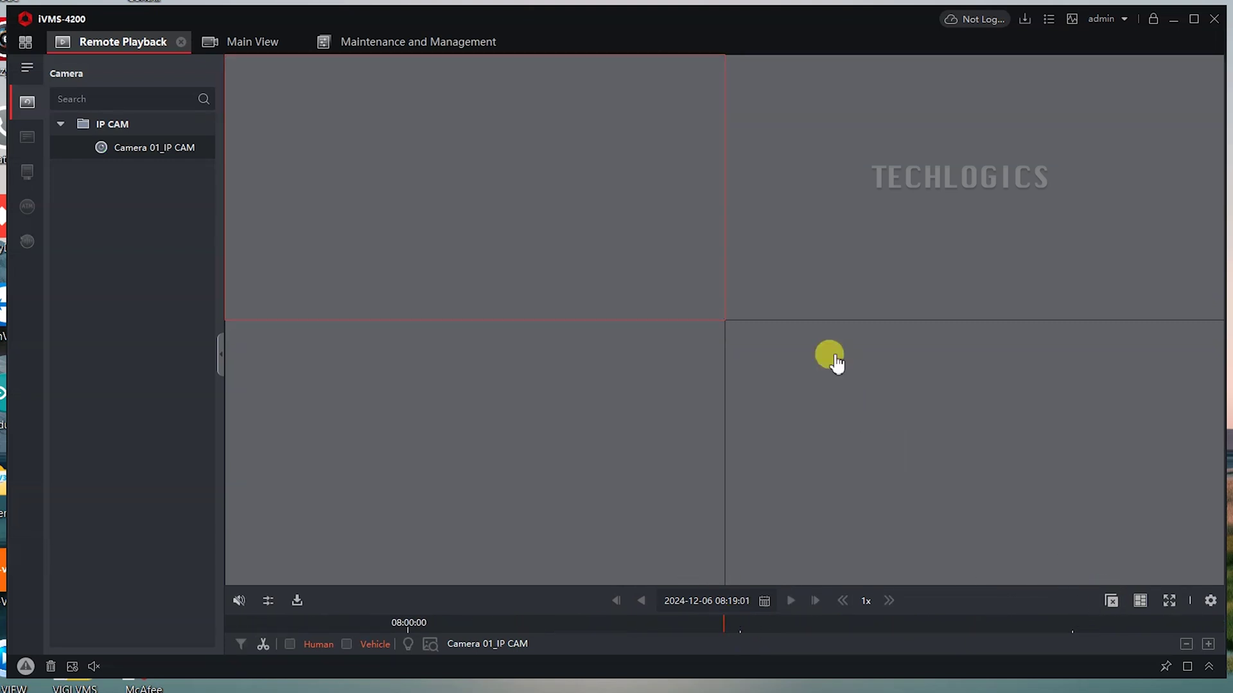
left_click(1215, 19)
left_click(630, 385)
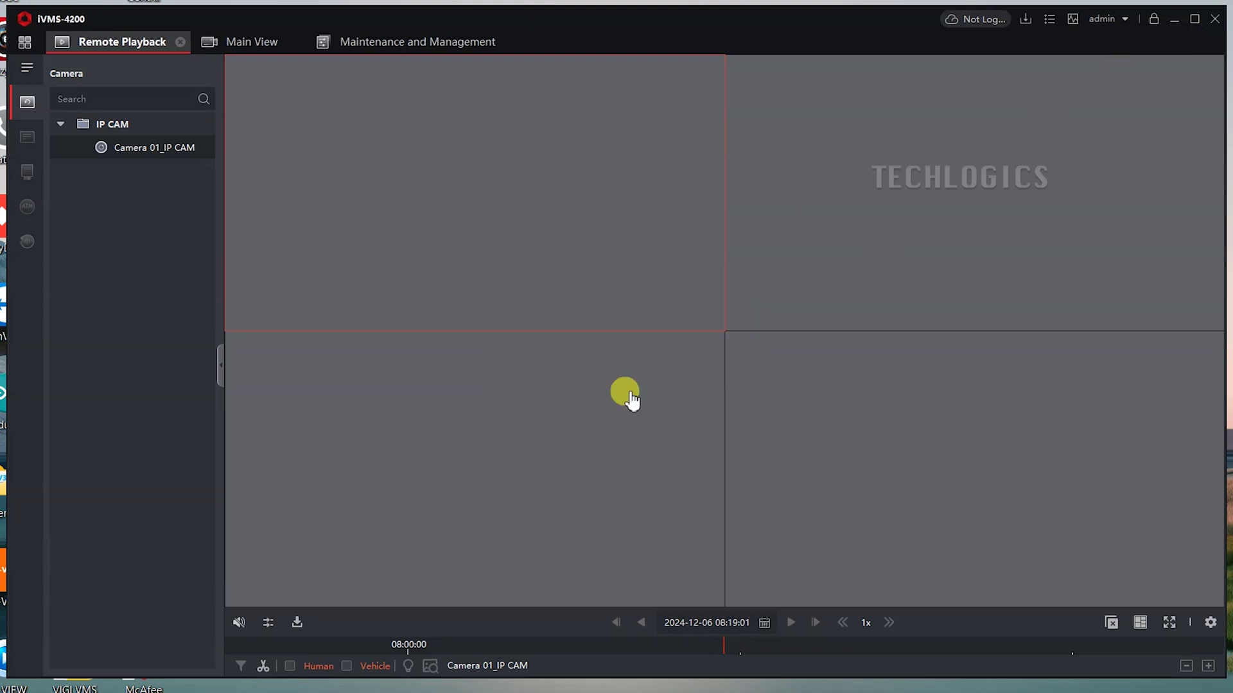